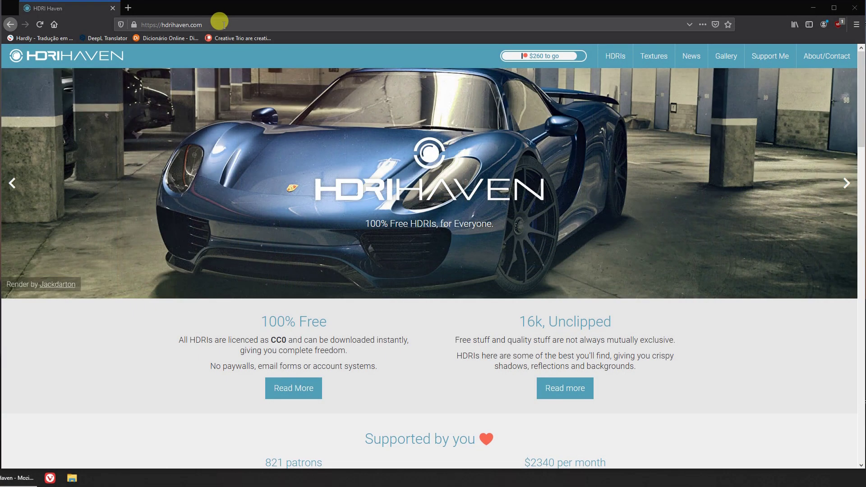
Scroll the HDRI Haven homepage, open the 'Browse 300+ HDRIs' gallery and skim its grid
click(222, 24)
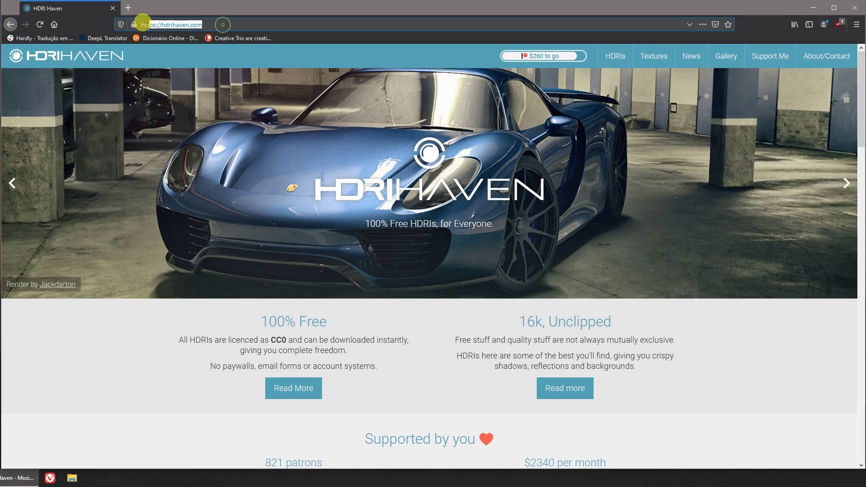
click(328, 103)
scroll(389, 141, down, 7)
scroll(390, 141, down, 5)
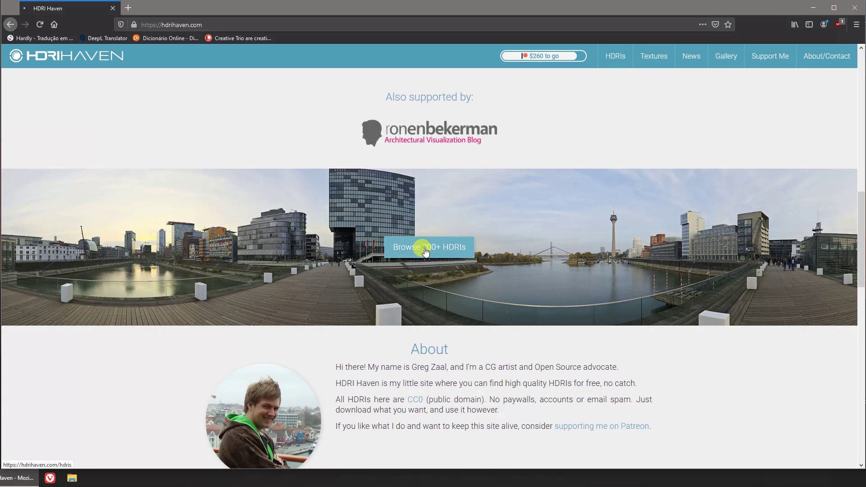
click(426, 251)
scroll(427, 217, down, 9)
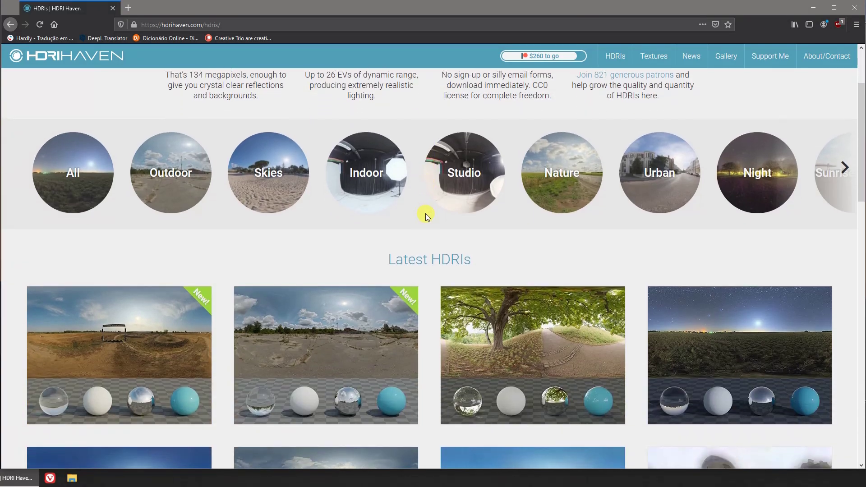
scroll(425, 213, up, 7)
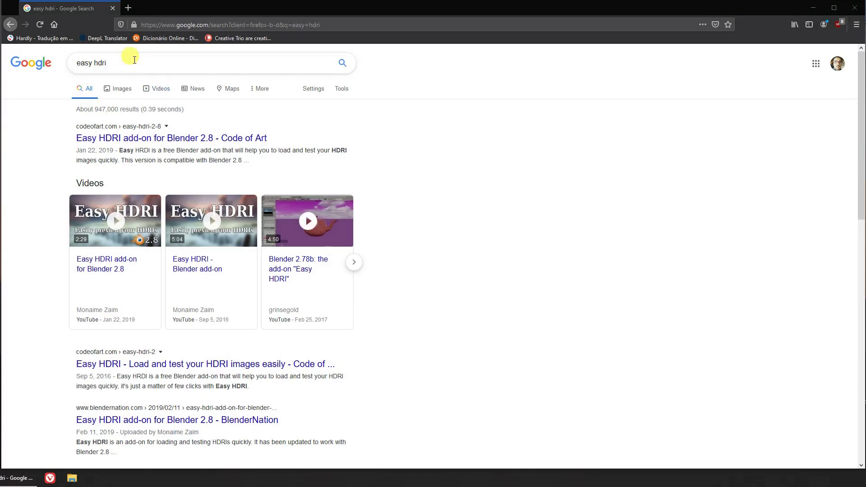
Open the Google result 'Easy HDRI add-on for Blender 2.8 - Code of Art'
drag(129, 61, 84, 62)
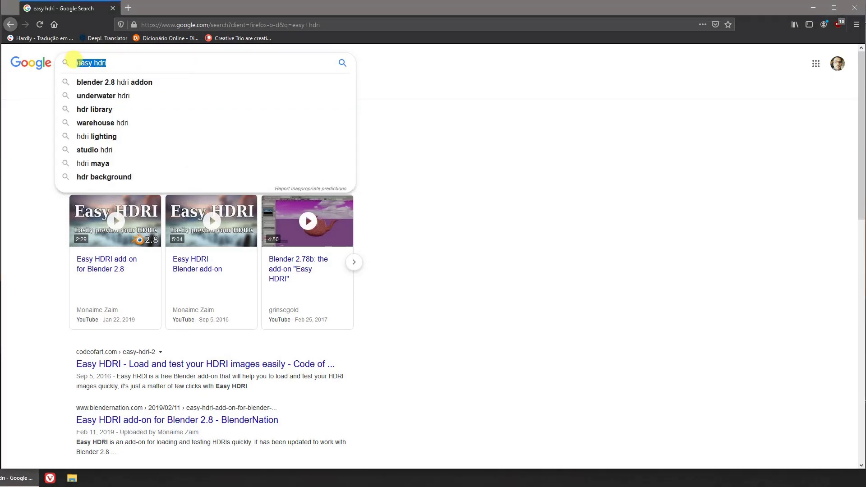
click(503, 123)
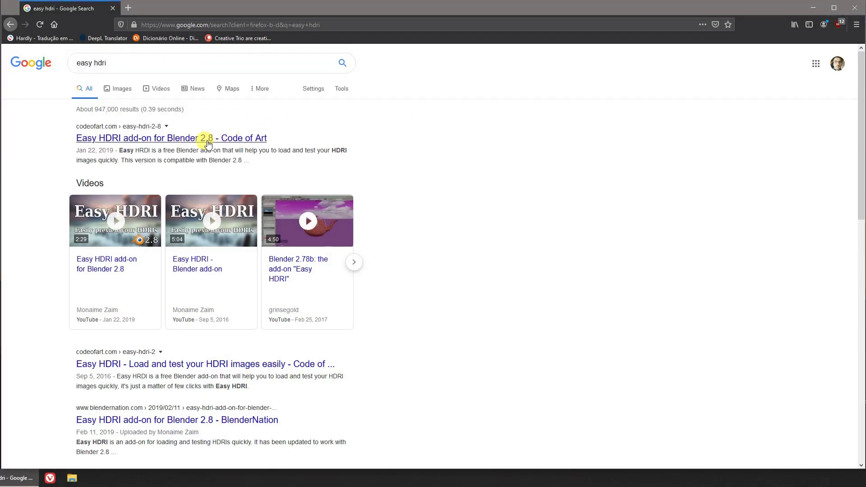
click(208, 143)
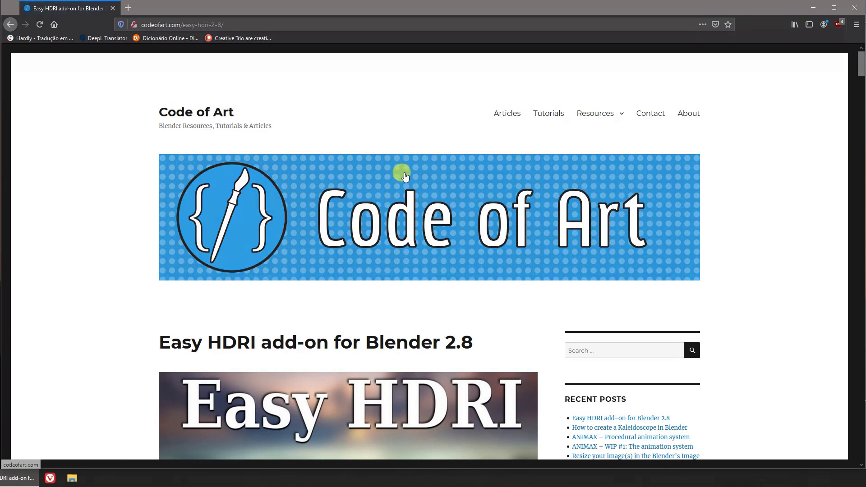
Read down the Code of Art Easy HDRI post to its download section
scroll(395, 161, down, 3)
scroll(398, 162, down, 8)
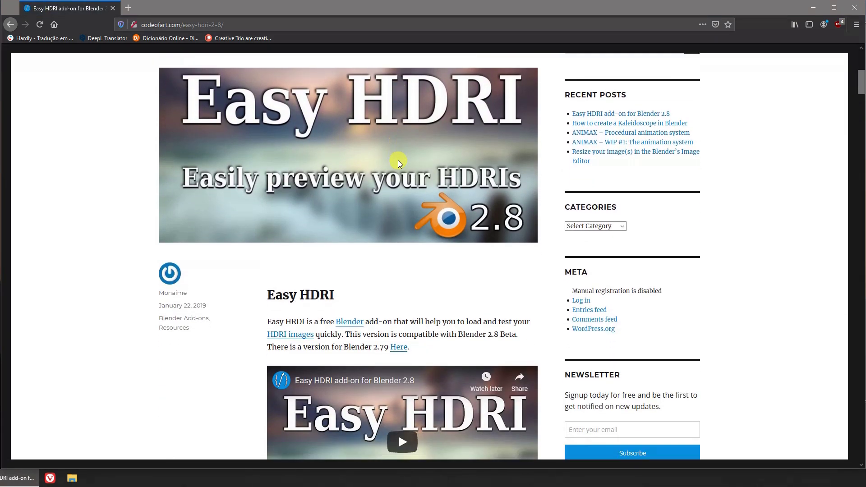
scroll(397, 163, down, 4)
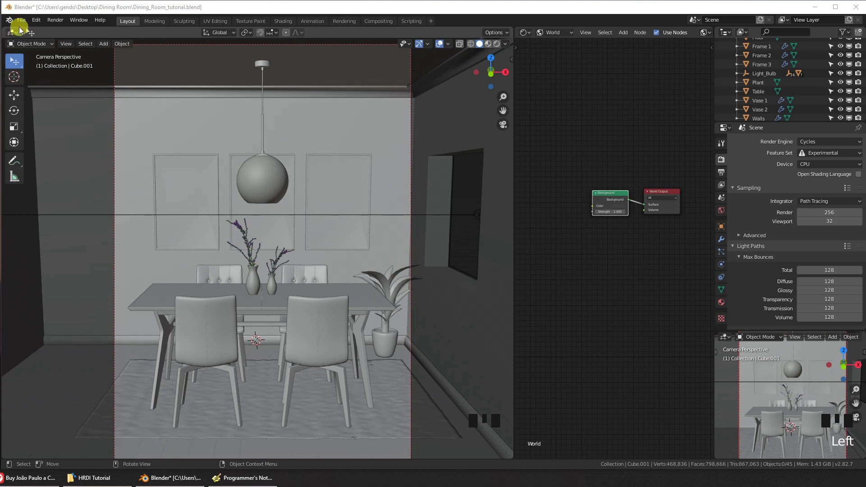
Open Preferences at the Add-ons list and search for 'eas', then clear the search
click(21, 20)
mouse_move(36, 20)
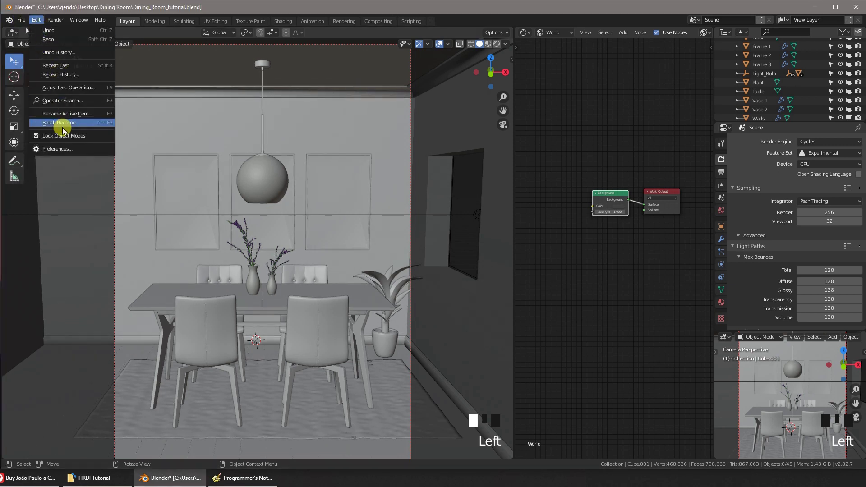
click(55, 149)
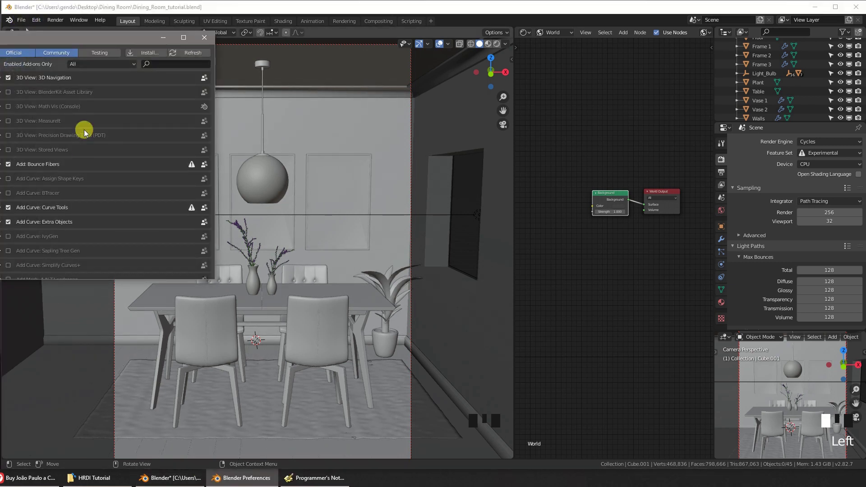
click(158, 61)
text(eas)
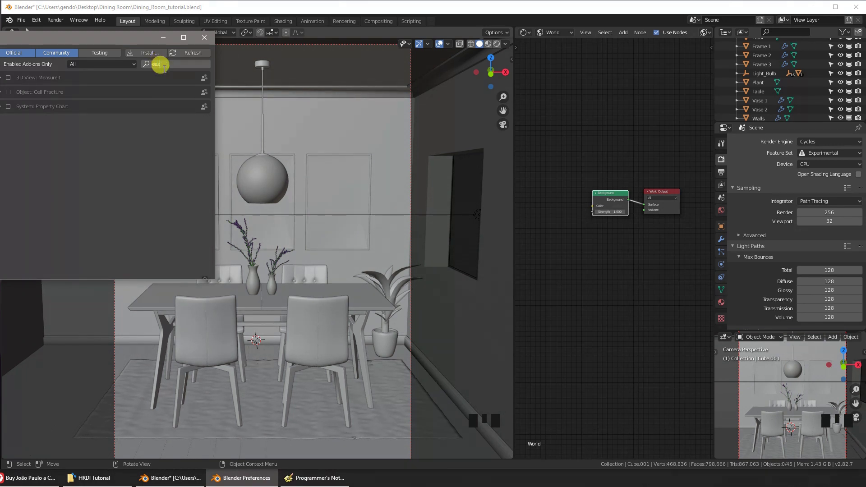
key(BackSpace)
key(BackSpace)
key(BackSpace)
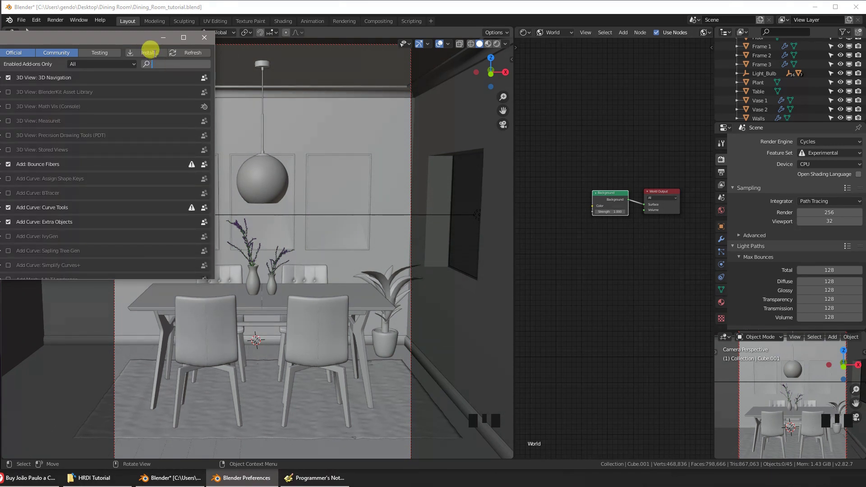
Install EasyHDRI-1.0.2.zip from the 2.8 folder, enable it, and close Preferences
click(149, 52)
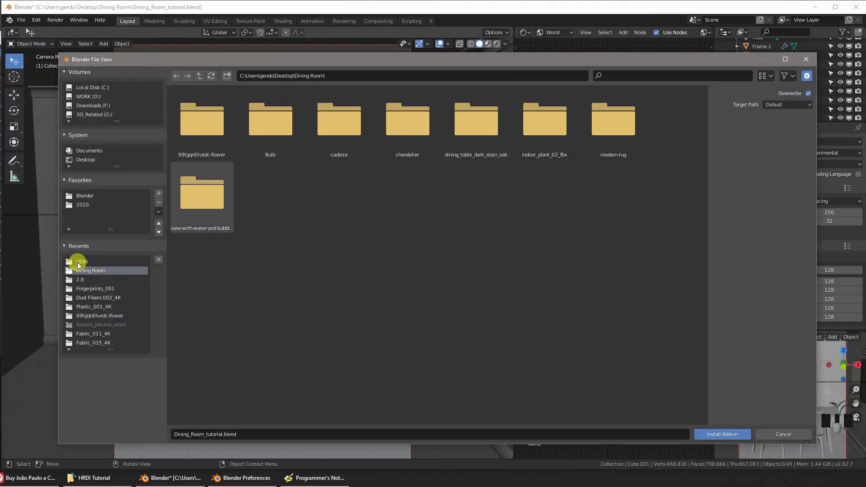
click(80, 280)
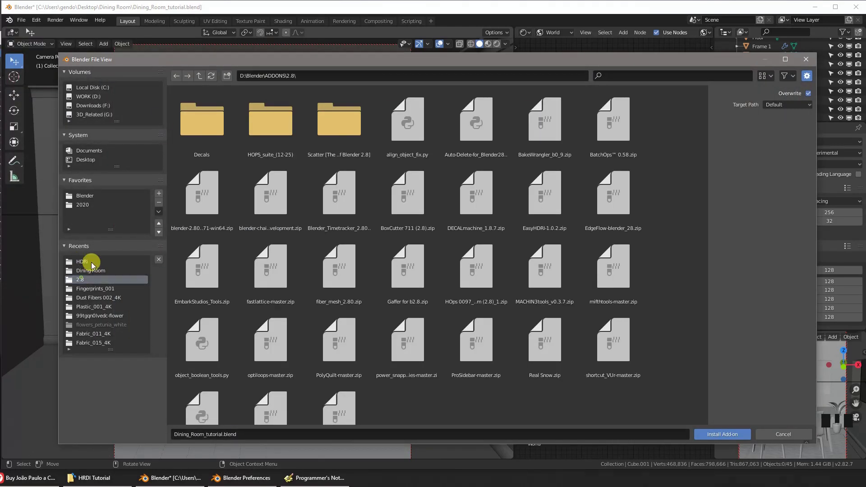
double_click(552, 204)
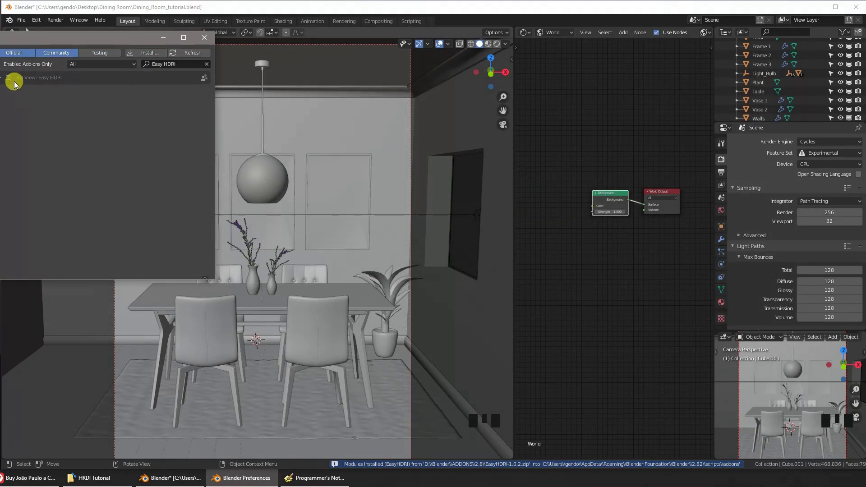
click(8, 78)
drag(112, 37, 209, 50)
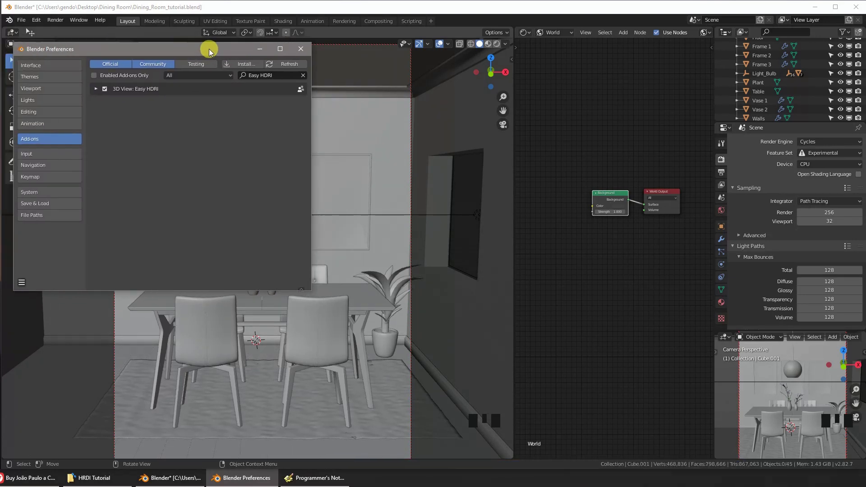
click(96, 88)
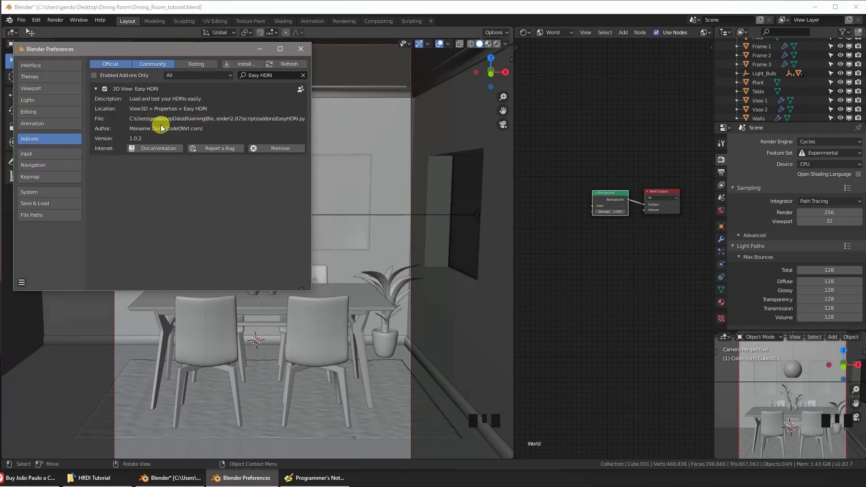
click(301, 49)
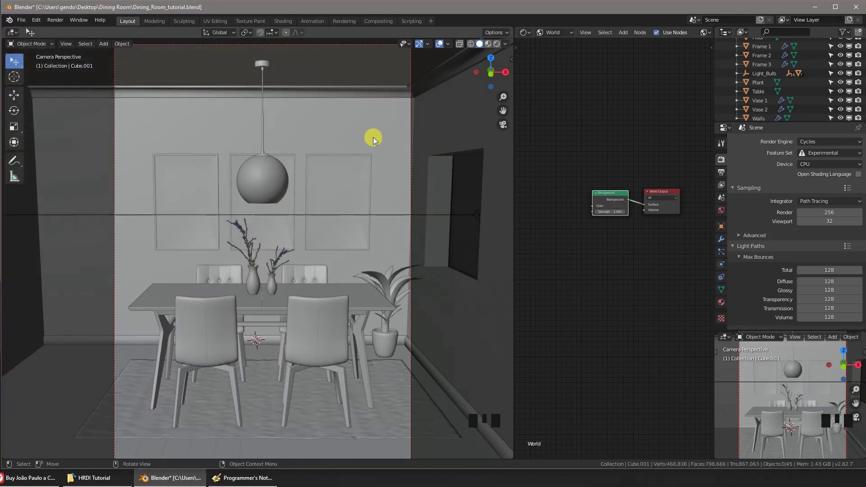
In the sidebar's Easy HDRI tab, load the D:\Blender\HDRi\ folder as the HDRI source
key(n)
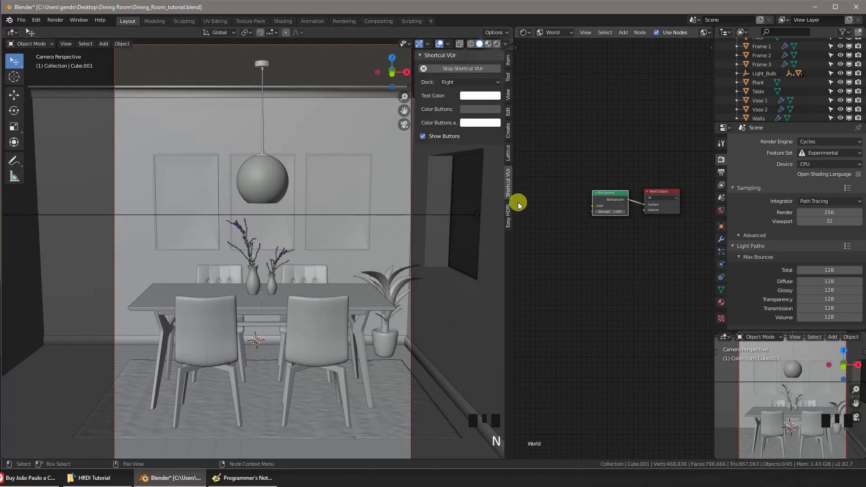
click(510, 216)
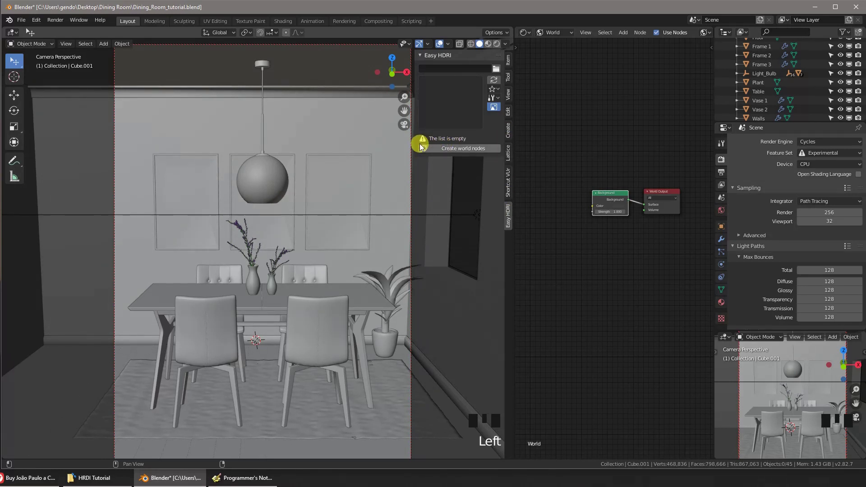
click(496, 69)
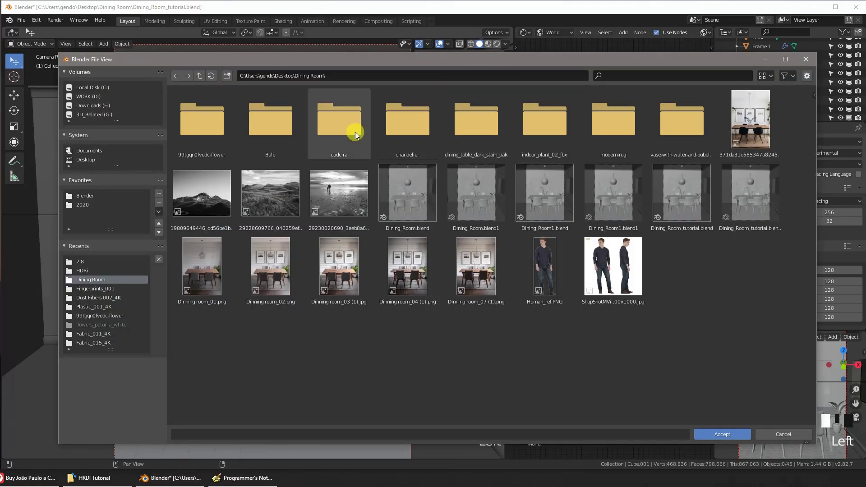
click(81, 271)
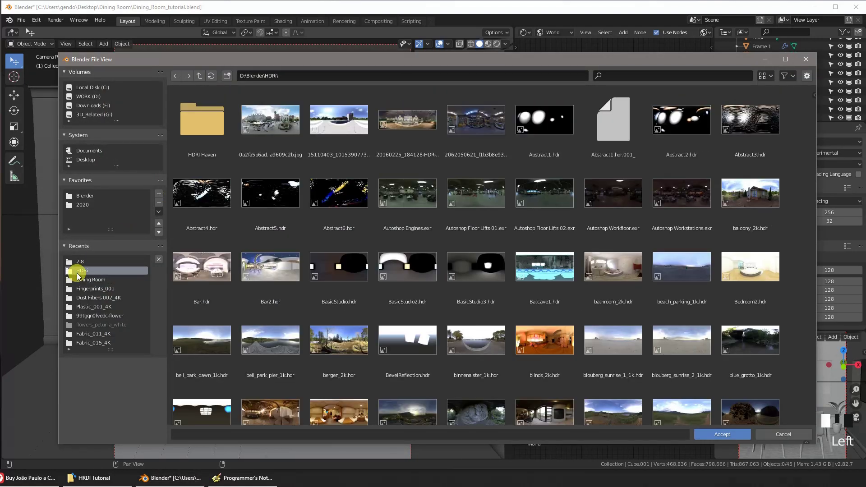
click(712, 435)
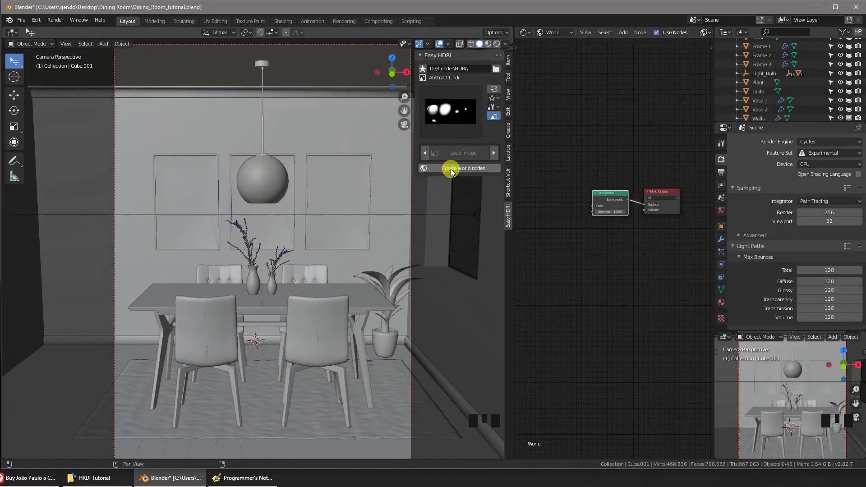
click(452, 169)
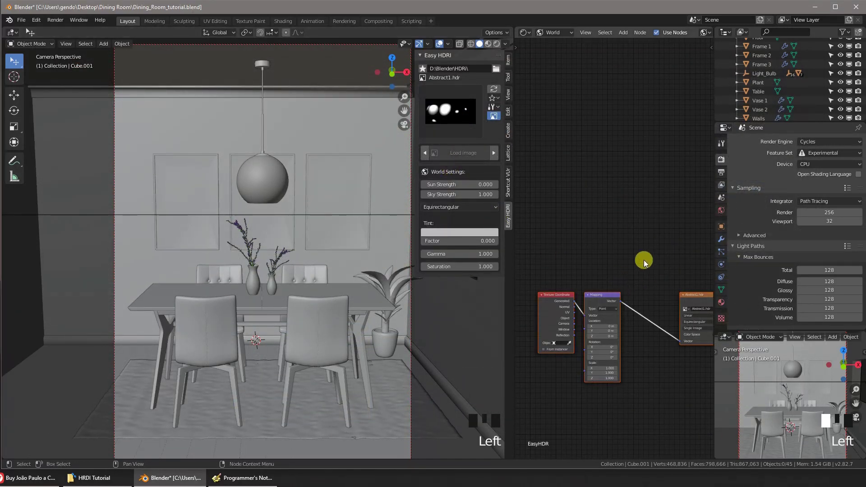
middle_drag(646, 343, 614, 268)
middle_drag(688, 253, 594, 251)
click(524, 33)
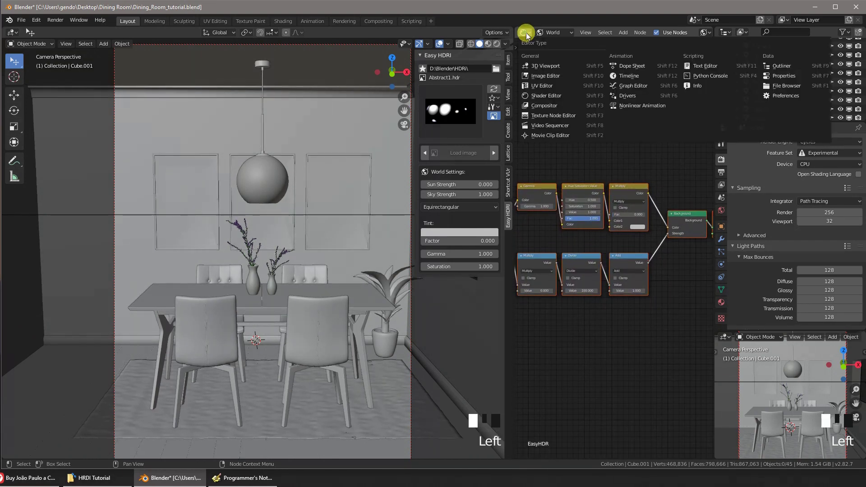
click(551, 98)
click(556, 33)
click(558, 38)
click(571, 33)
click(556, 58)
middle_drag(641, 241, 549, 246)
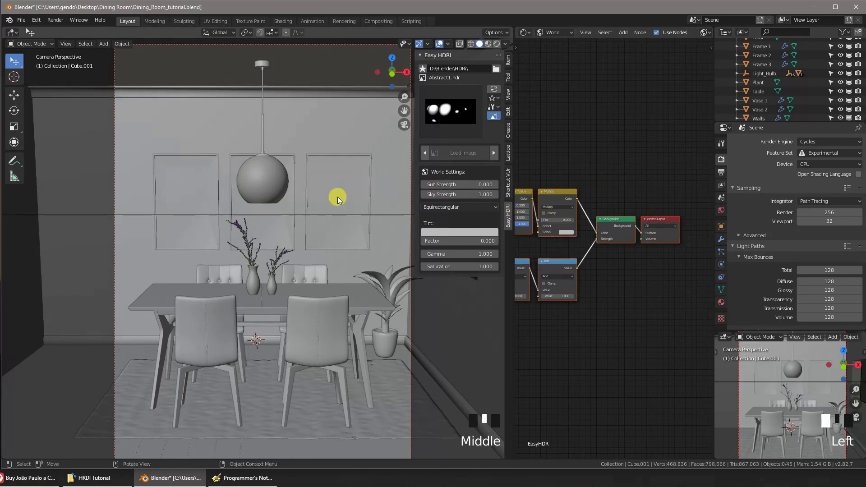
shift+middle_drag(341, 211, 301, 219)
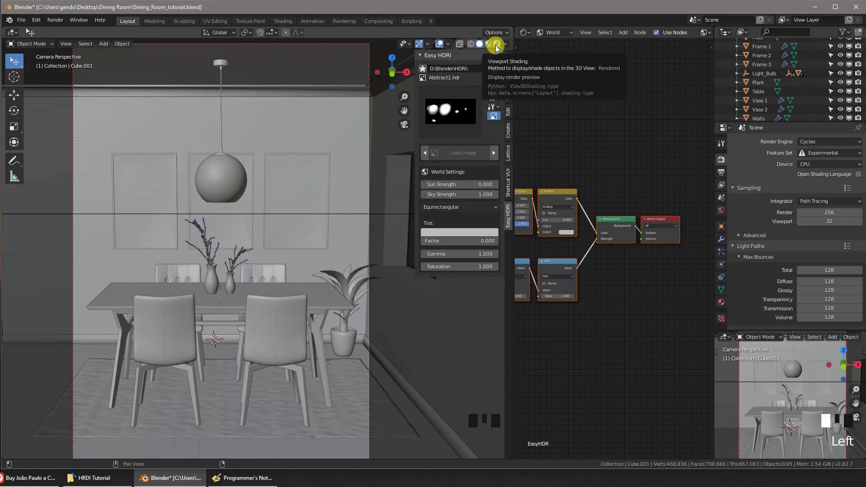
Unlink the Multiply and Add outputs from the EasyHDR Background node and switch to Rendered shading
scroll(647, 234, up, 8)
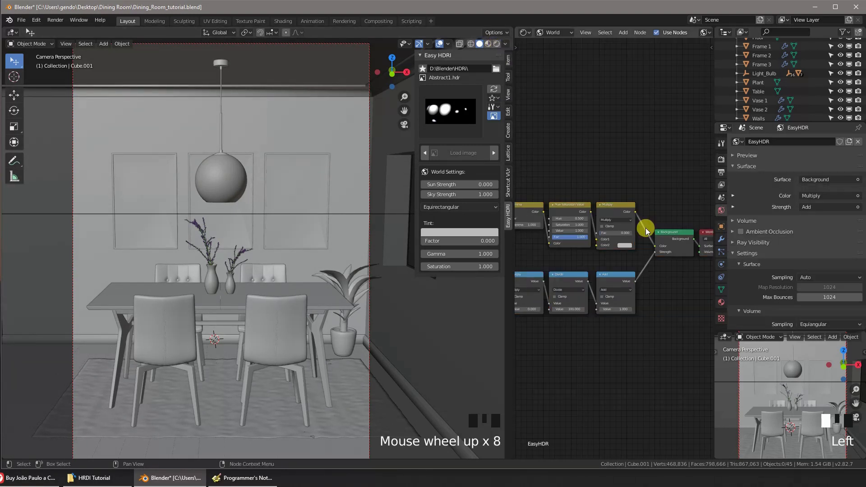
drag(654, 246, 644, 237)
middle_drag(644, 236, 606, 245)
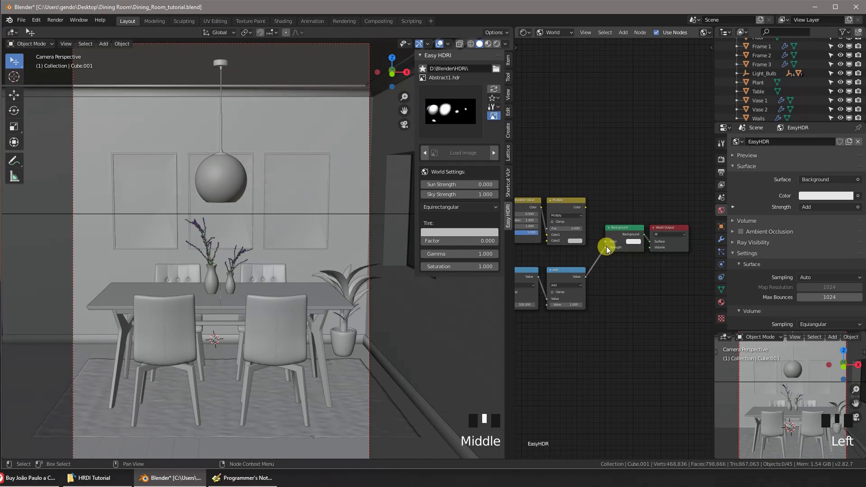
drag(607, 249, 609, 257)
click(609, 257)
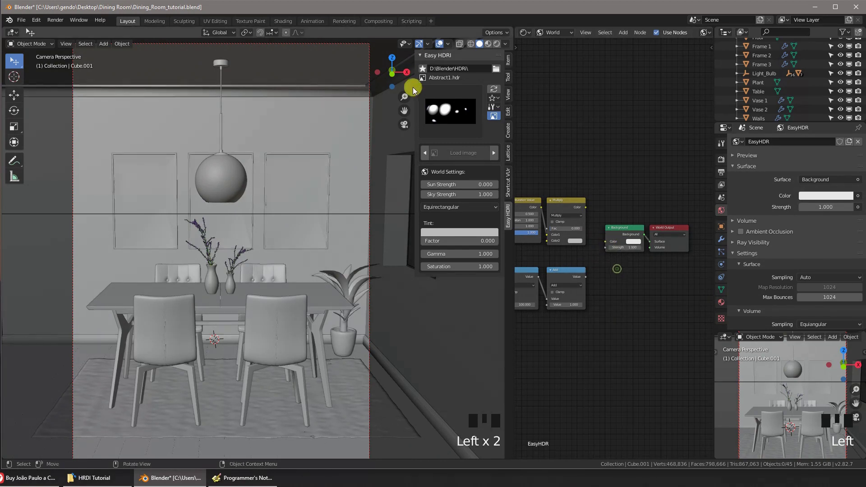
click(497, 45)
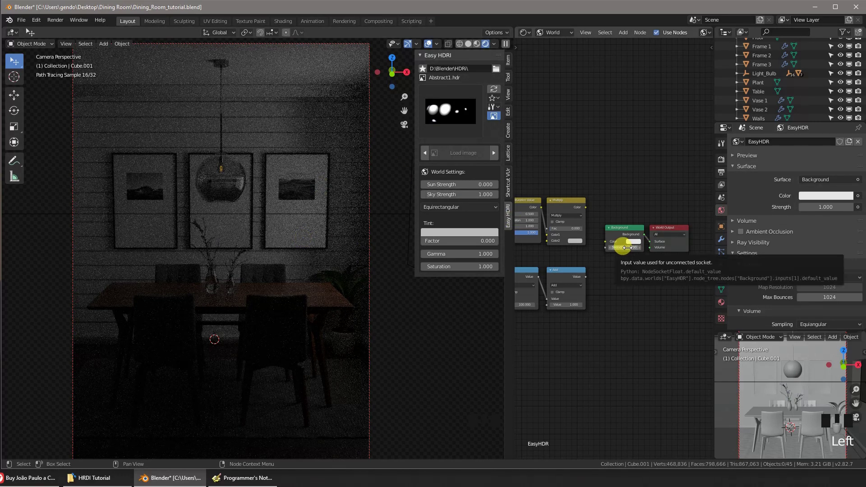
Try Background Strength 30, reset it to 1, and return to Solid shading
click(634, 242)
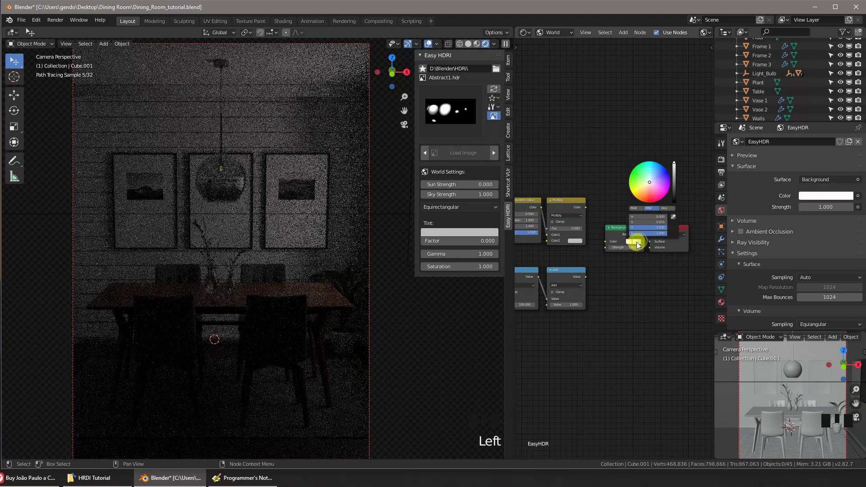
click(616, 248)
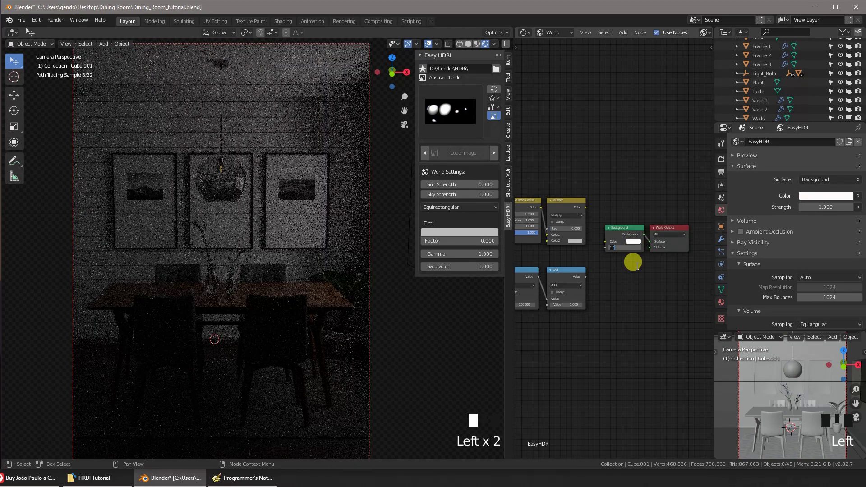
key(Return)
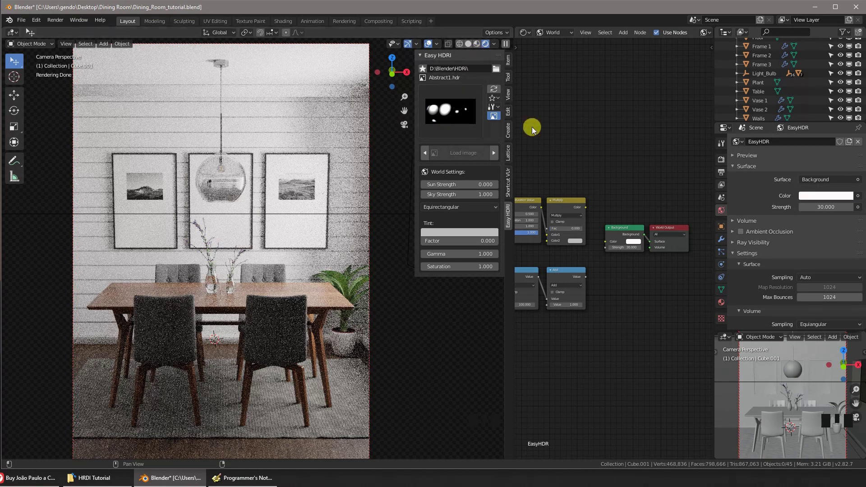
click(627, 247)
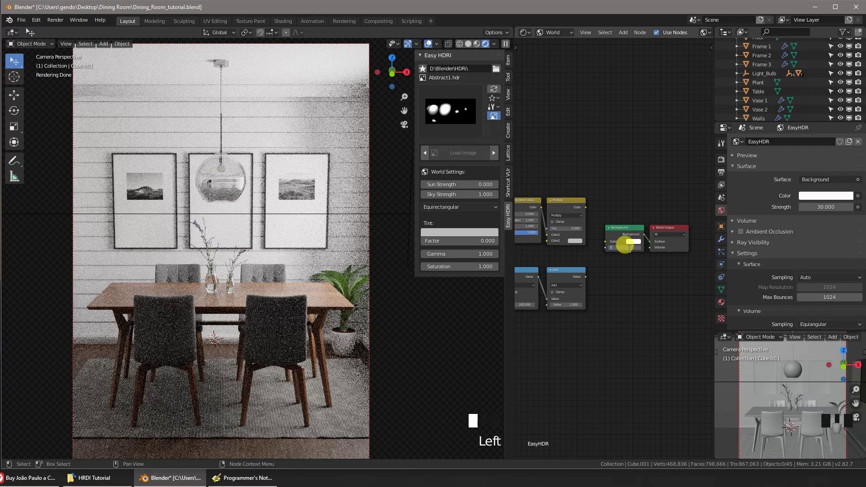
text(1)
key(Return)
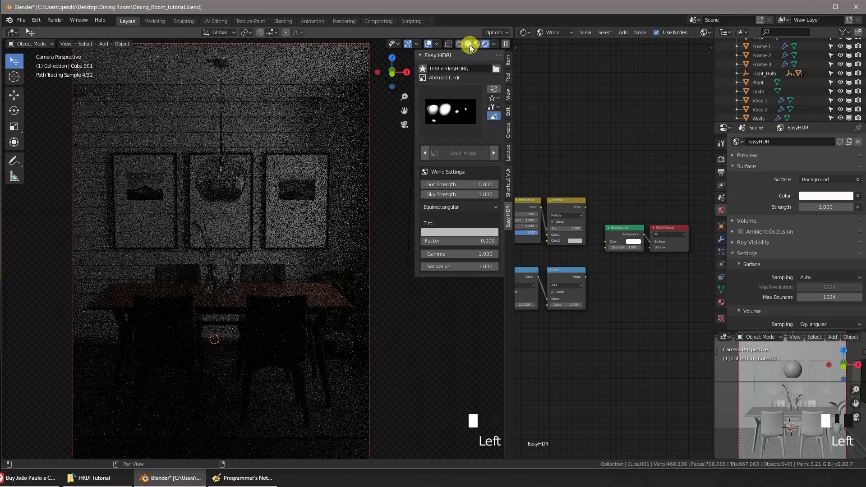
click(470, 44)
Orbit out of the camera view and select the Area light filling the window
mouse_move(261, 245)
middle_down()
mouse_move(283, 273)
mouse_move(113, 278)
mouse_move(95, 300)
mouse_move(217, 271)
mouse_move(93, 259)
middle_up()
scroll(284, 272, down, 3)
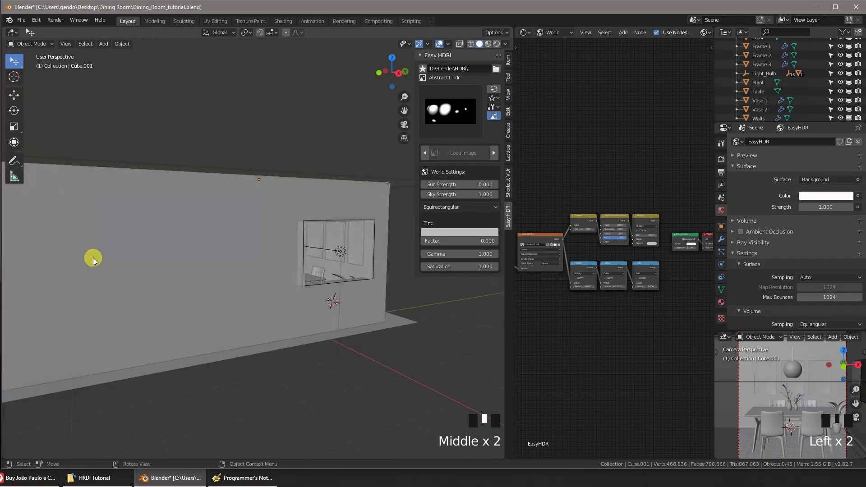
middle_drag(239, 251, 289, 236)
scroll(265, 254, up, 4)
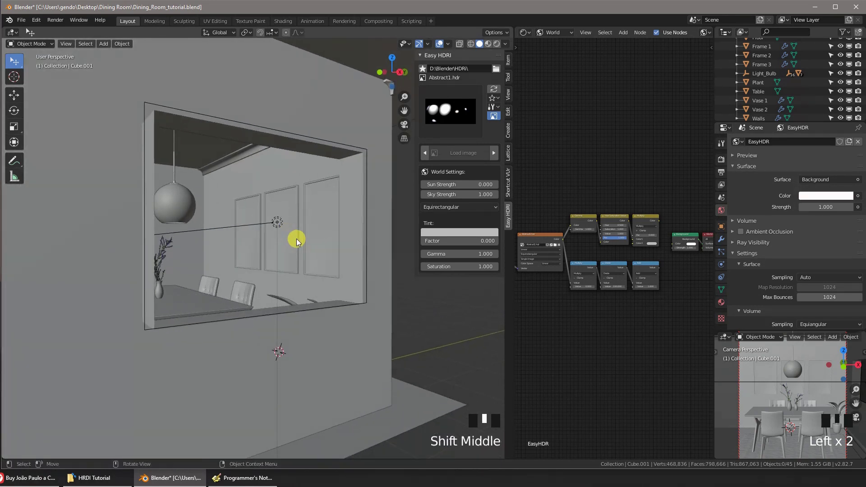
click(277, 222)
scroll(302, 271, down, 4)
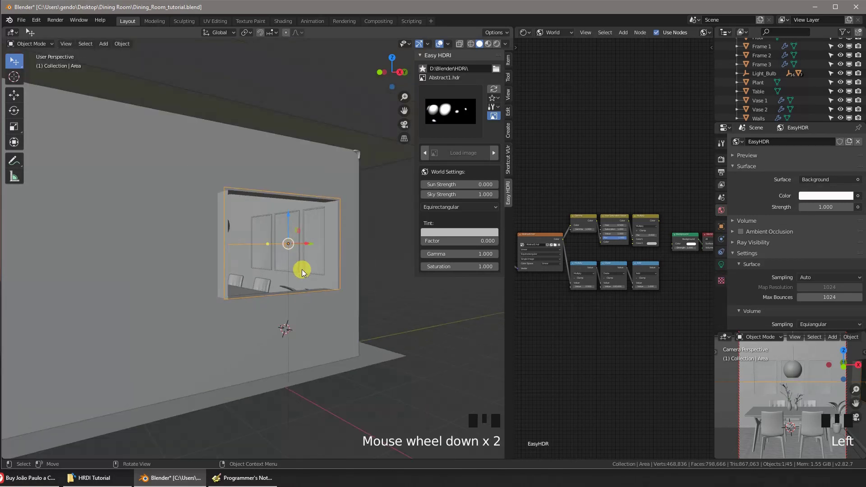
middle_drag(303, 277, 280, 283)
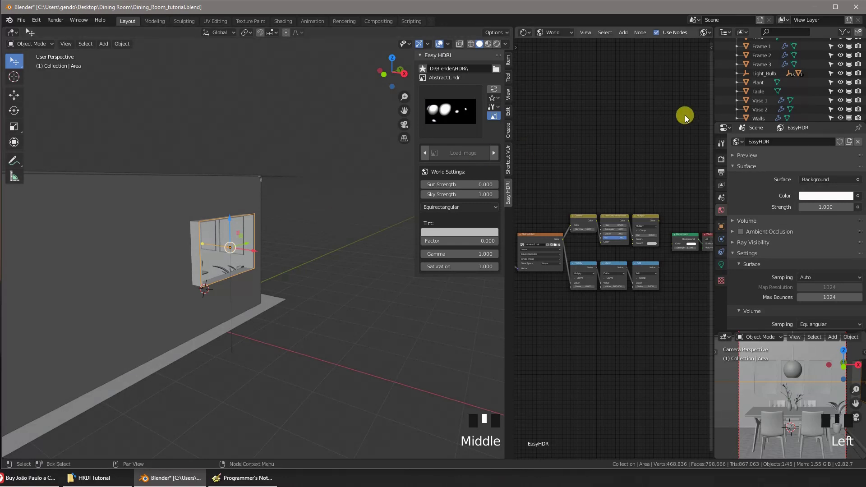
Reveal and select the Area light in the Outliner, then bring up the Add menu
key(KP_Decimal)
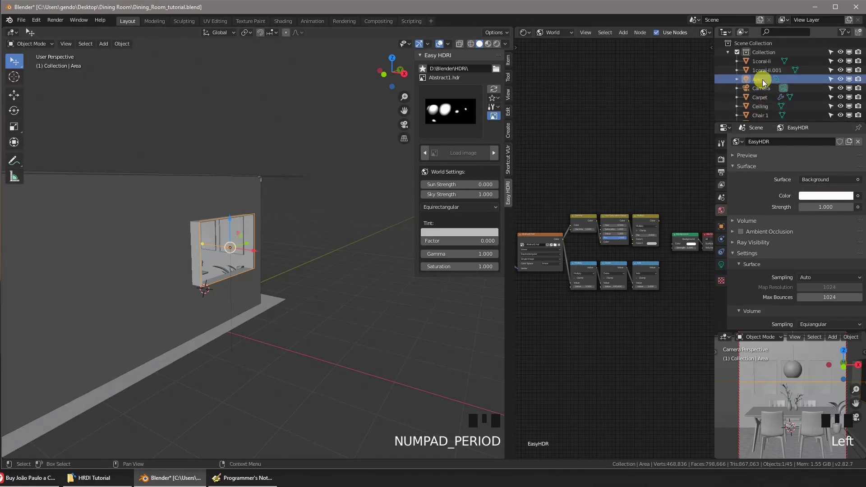
click(763, 80)
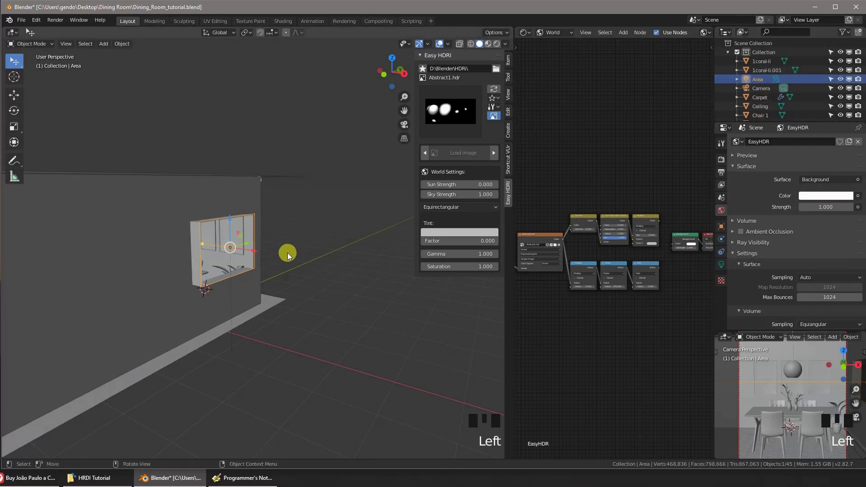
key(shift+a)
mouse_move(266, 357)
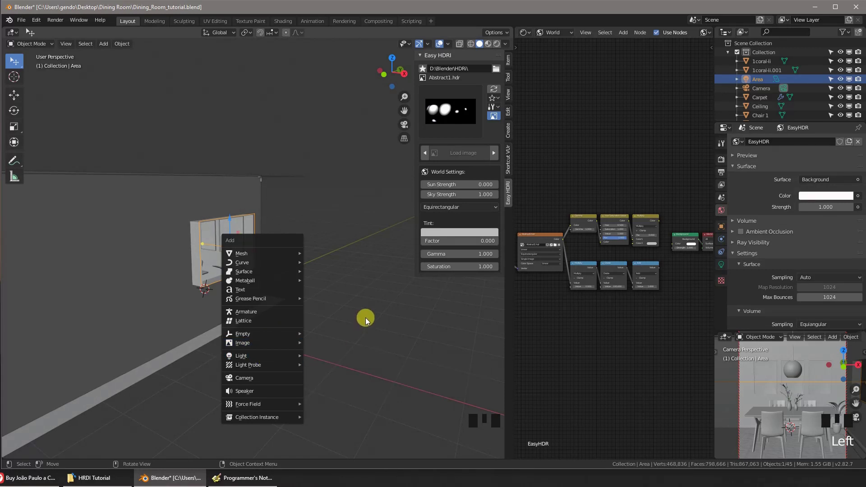
Add a new Area light, move it 3.72 m along X, and rotate it 90° about Y
middle_drag(360, 334, 362, 325)
key(shift+a)
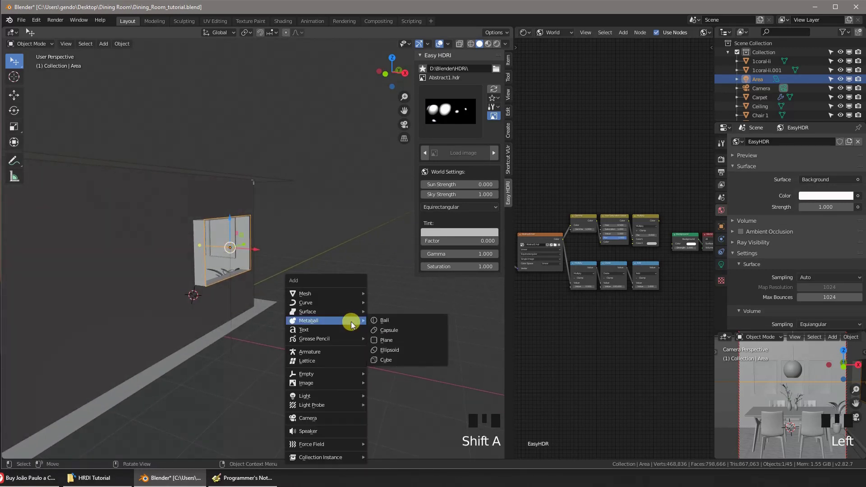
mouse_move(334, 396)
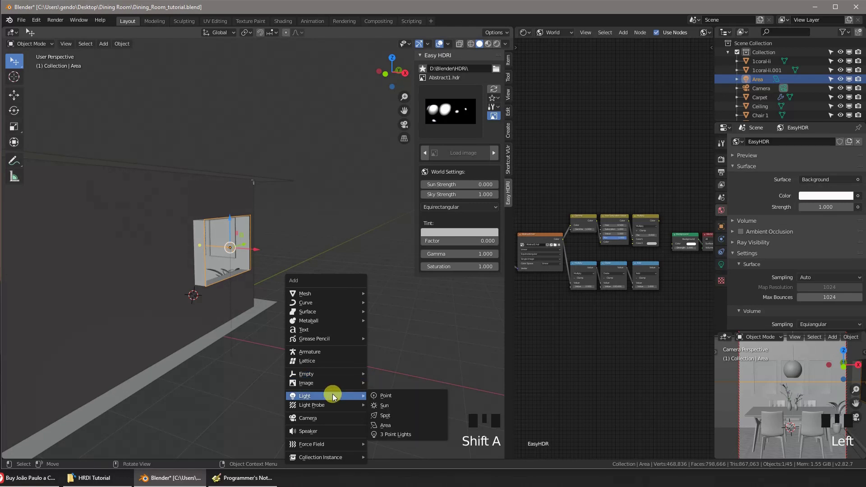
click(385, 425)
drag(221, 301, 363, 323)
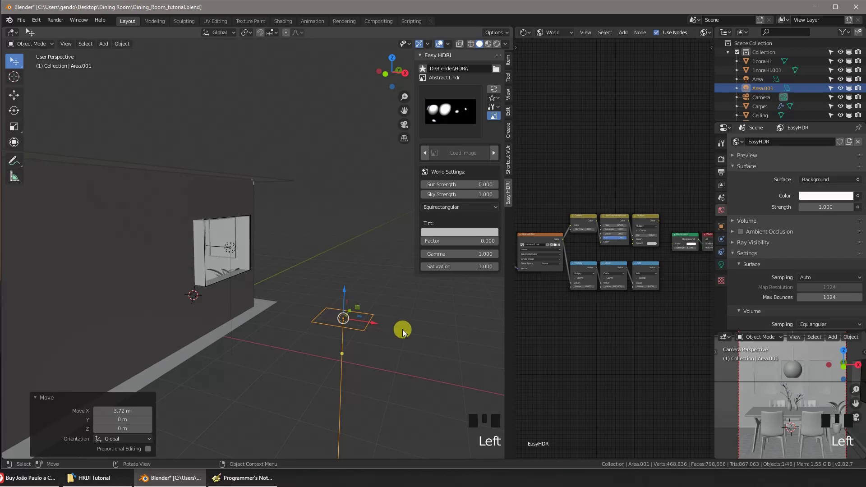
click(334, 368)
Shift the new Area.001 light -0.955 m along Y and check its placement
middle_drag(334, 367, 356, 325)
drag(366, 309, 317, 320)
middle_drag(317, 319, 386, 325)
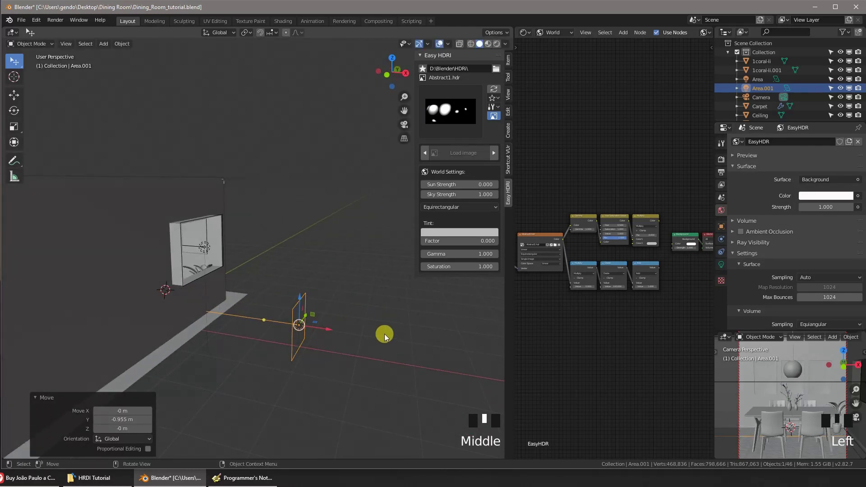
mouse_move(772, 118)
mouse_down()
mouse_move(764, 91)
mouse_move(767, 120)
mouse_up()
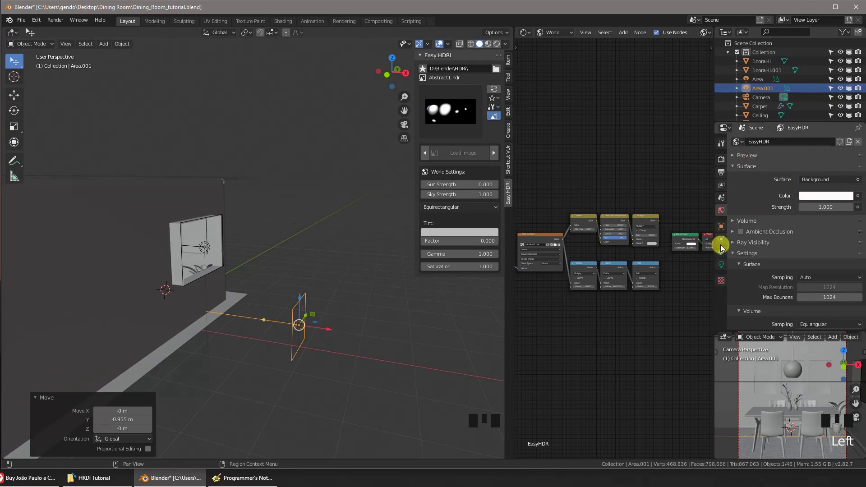
Enable Portal in the Area.001 light's settings
click(722, 265)
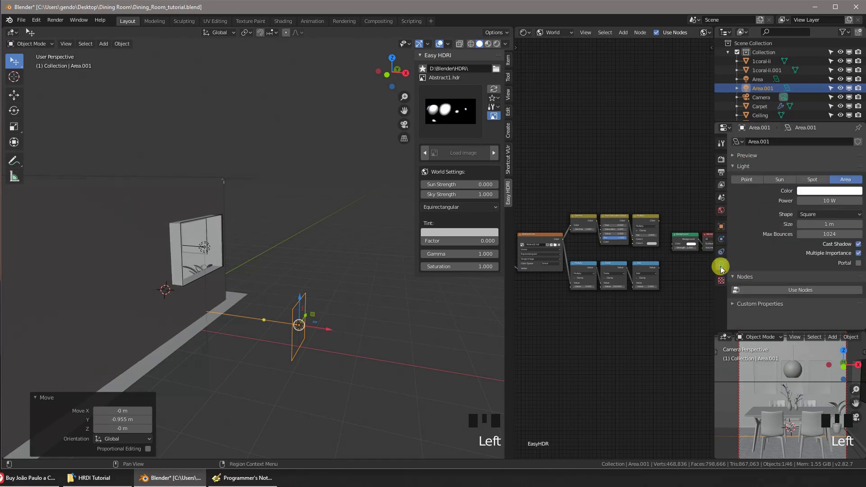
click(859, 263)
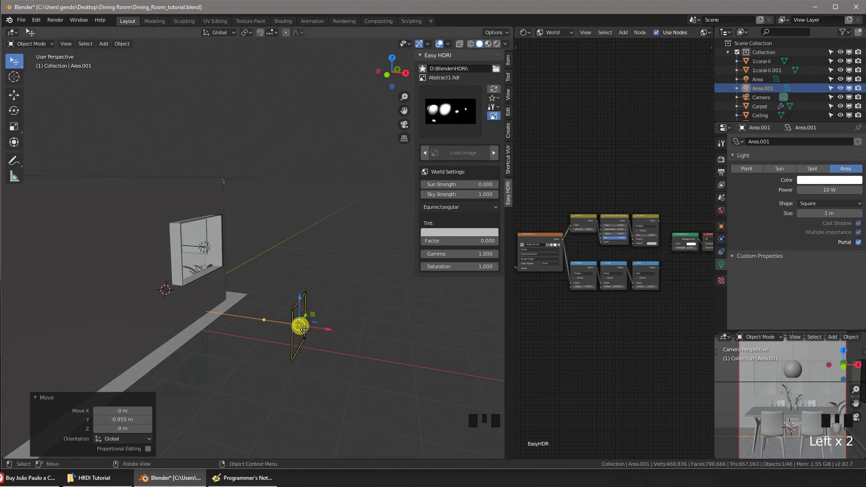
middle_drag(310, 351, 300, 329)
Delete the Area.001 light and bring the dining room back into view
key(Delete)
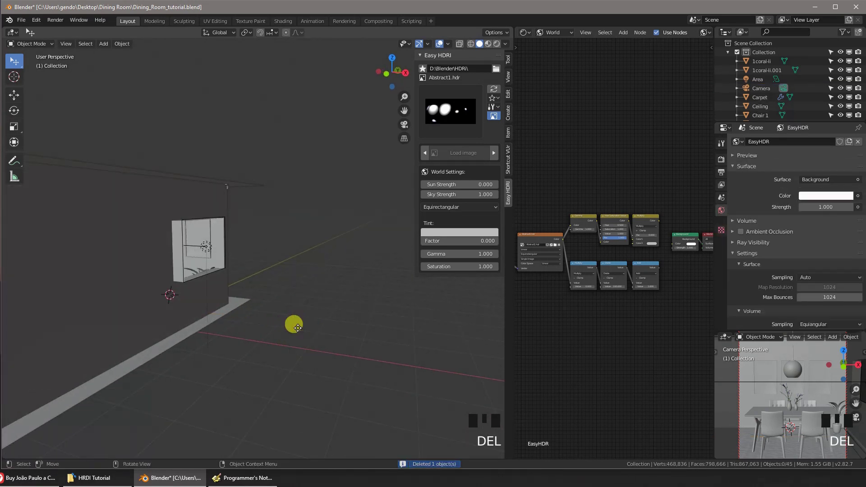
shift+middle_drag(258, 311, 325, 319)
mouse_move(275, 296)
middle_down()
mouse_move(305, 291)
mouse_move(255, 294)
mouse_move(324, 296)
mouse_move(291, 298)
middle_up()
scroll(254, 294, up, 3)
scroll(324, 297, down, 2)
Look through the scene camera with a live Rendered preview
key(KP_0)
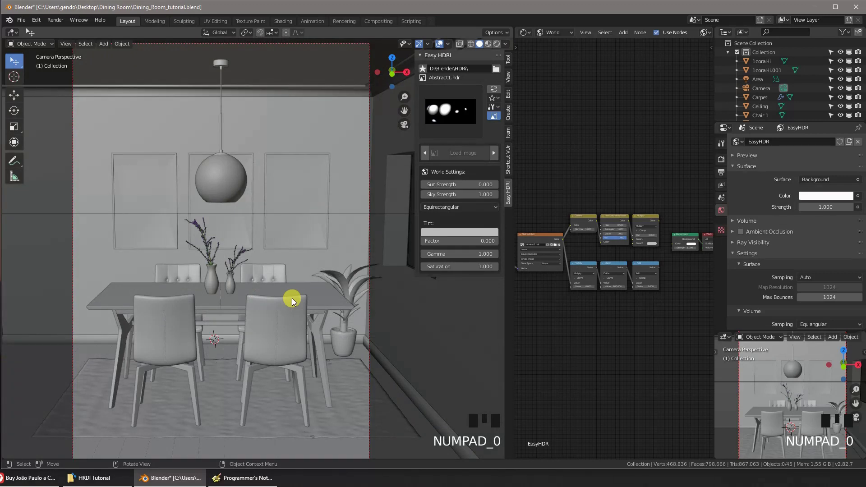
scroll(292, 296, down, 2)
click(497, 43)
middle_drag(661, 251, 605, 252)
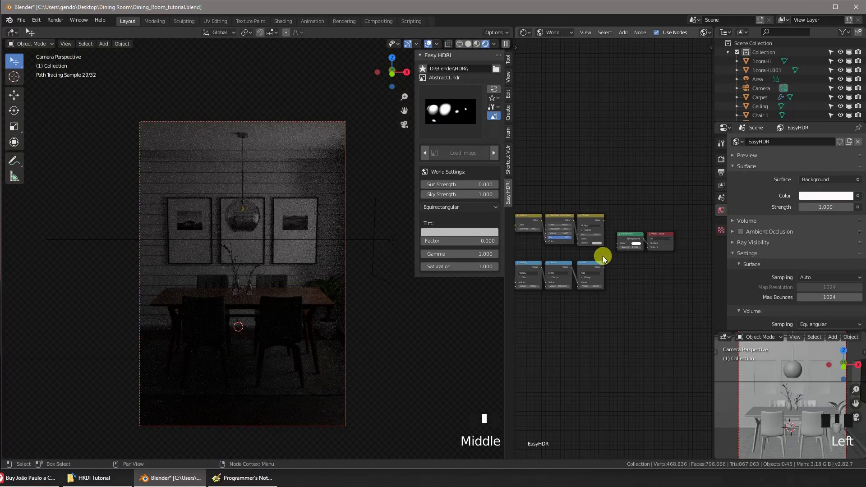
Enable world Ambient Occlusion with Factor 0.10 and collapse its panel
click(741, 232)
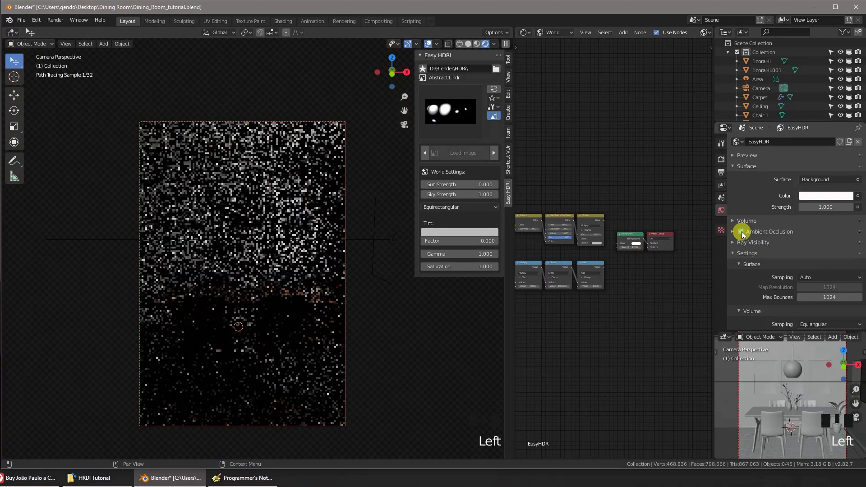
click(732, 232)
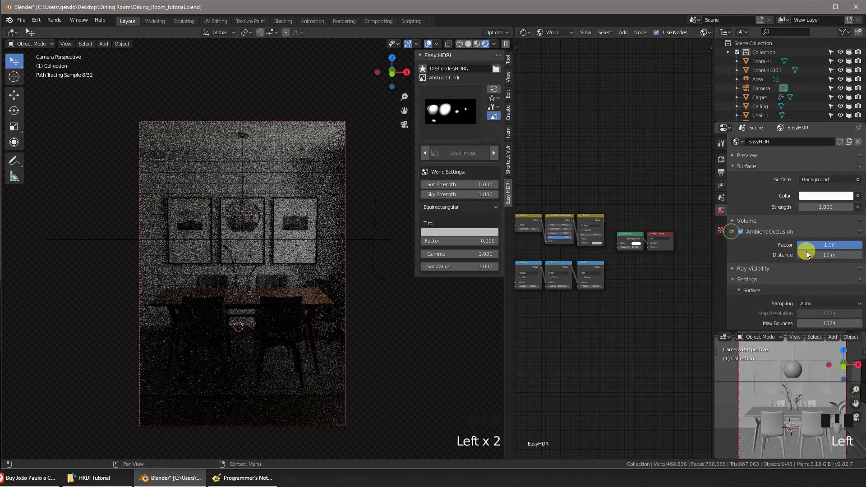
click(833, 245)
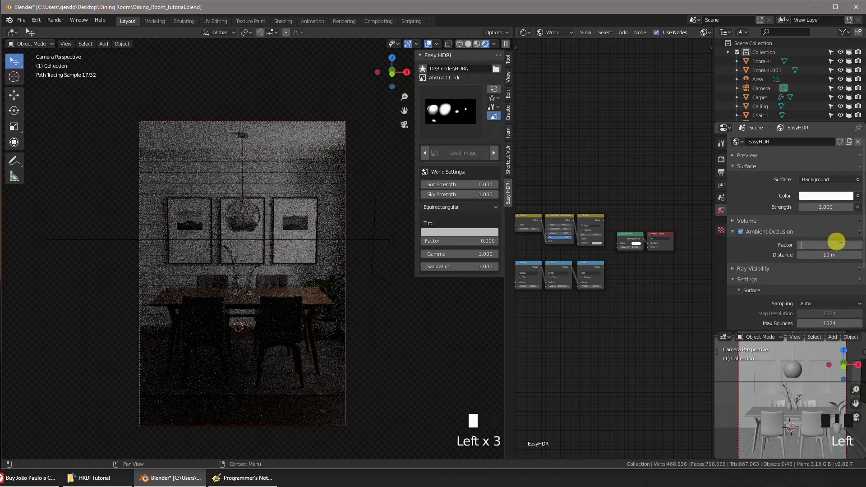
text(0.1)
key(Return)
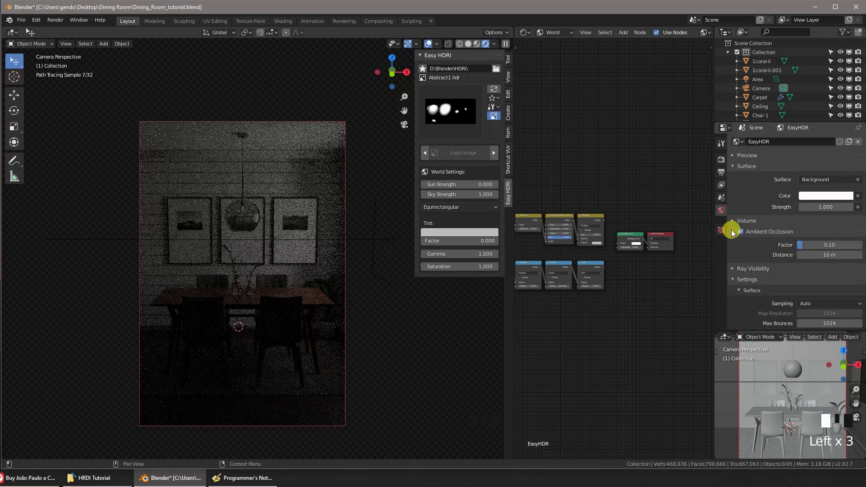
click(733, 232)
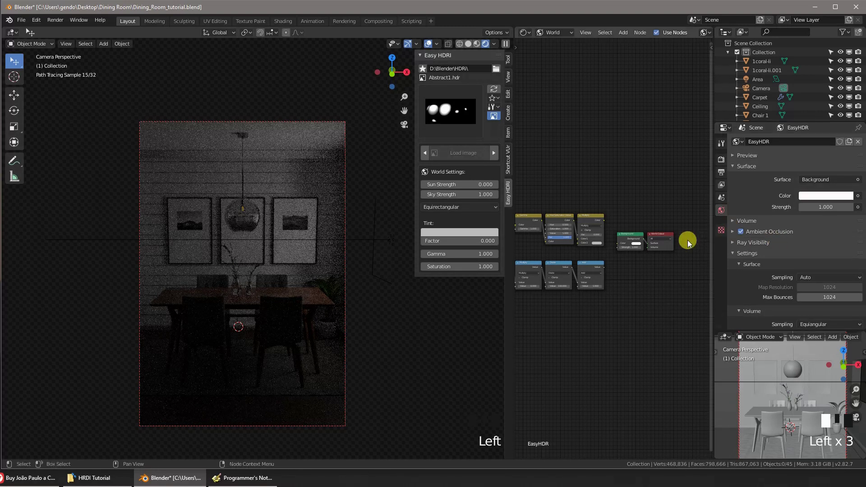
scroll(645, 252, up, 6)
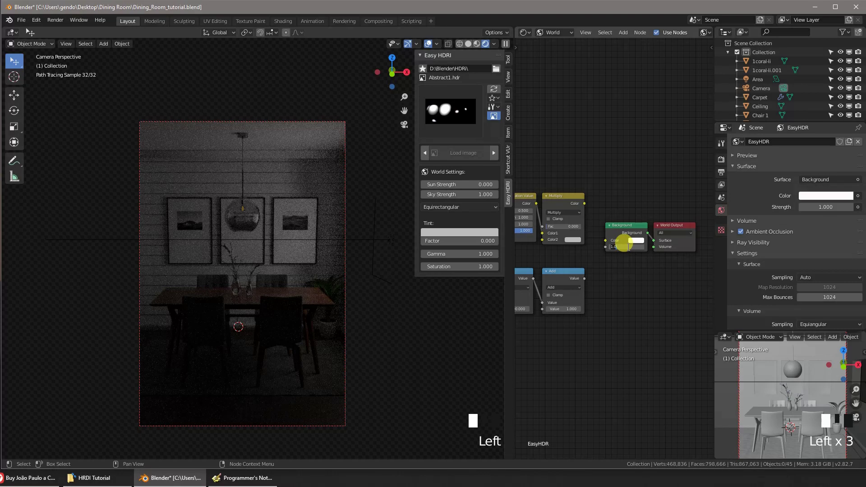
Set Background Strength to 25, then wire Multiply Color and Add Value into Background Color and Strength
click(625, 244)
text(25)
key(Return)
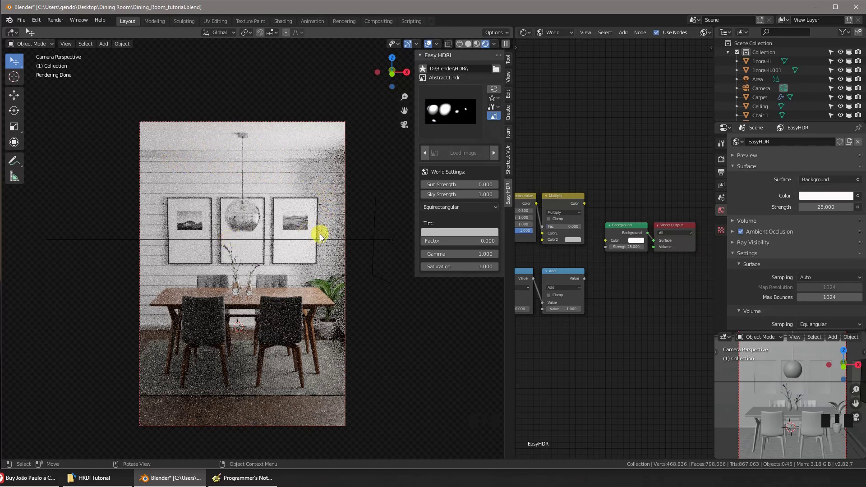
drag(585, 204, 606, 243)
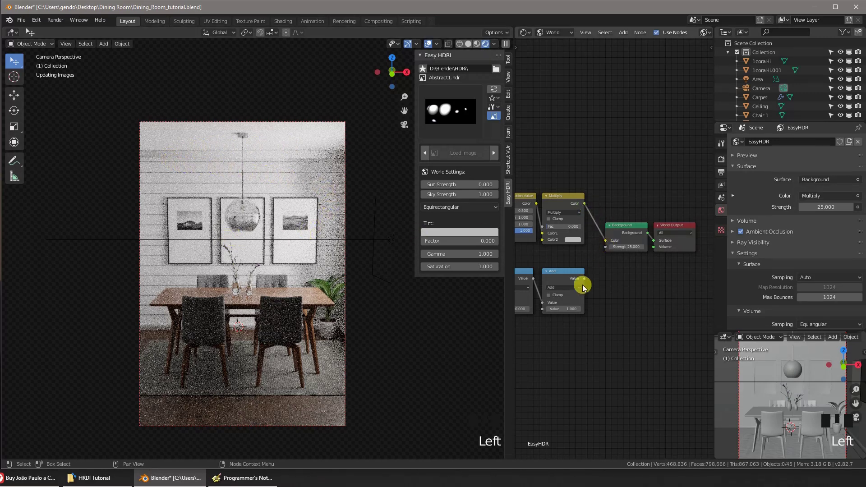
drag(584, 278, 606, 247)
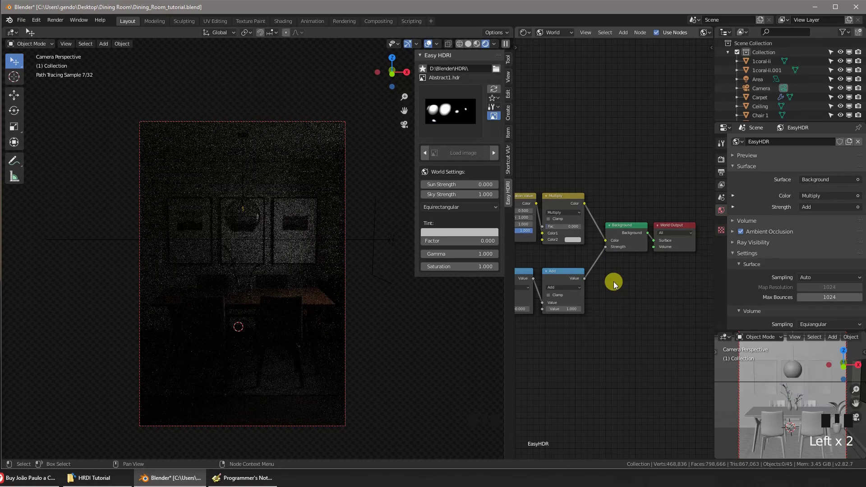
Set the Easy HDRI Sky Strength to 25
click(450, 194)
text(25)
key(Return)
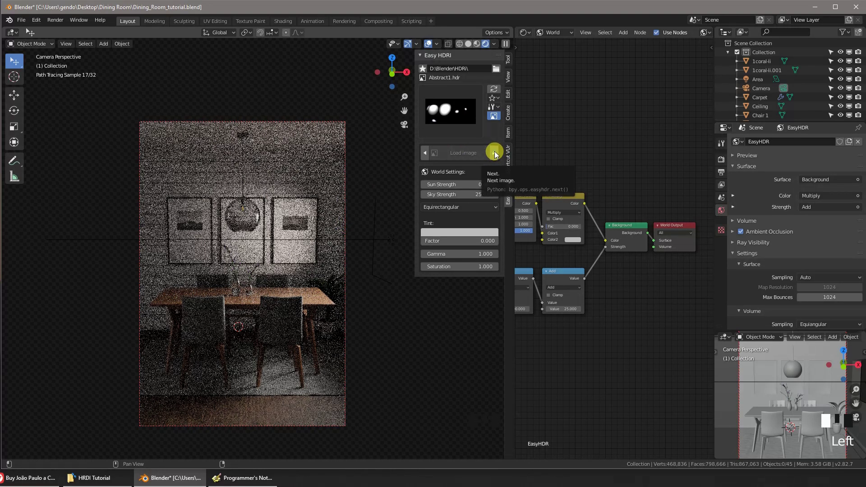
Step through the HDRI library from Abstract2 past bell_park_pier_1k until bergen_2k is loaded
click(496, 154)
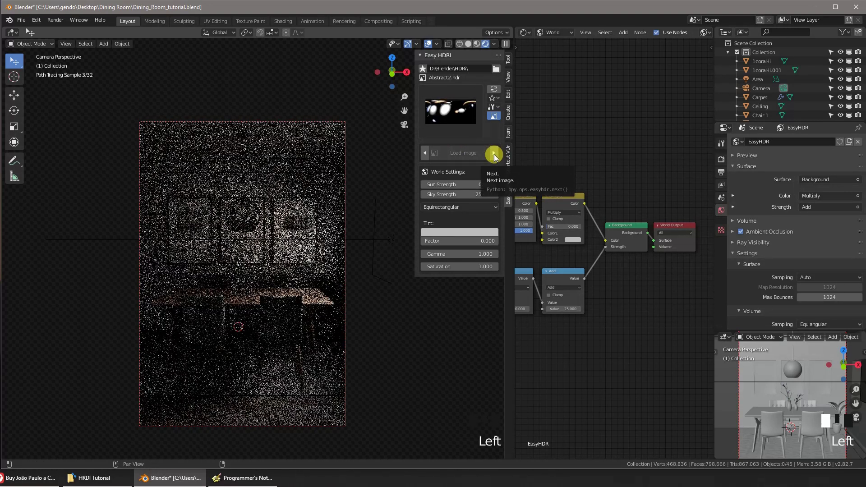
click(494, 155)
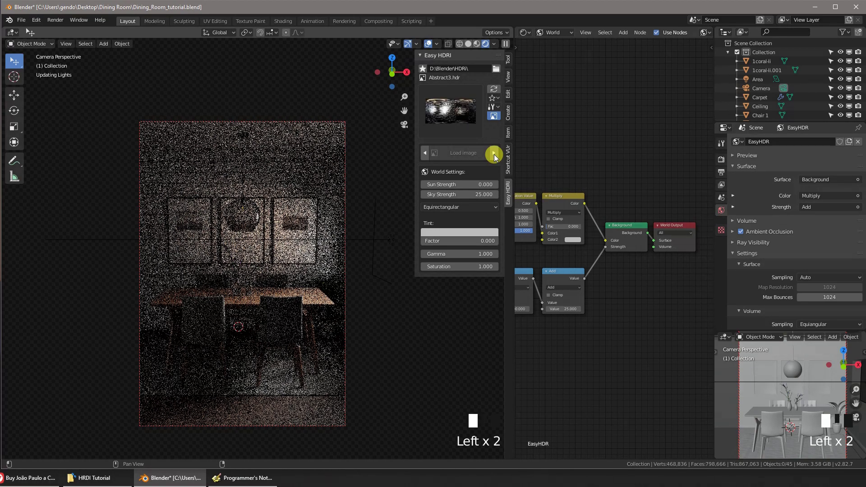
click(494, 154)
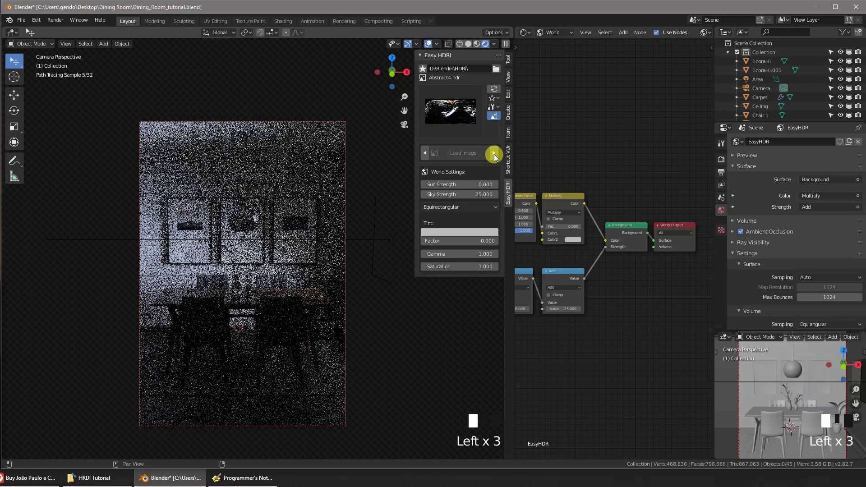
click(494, 155)
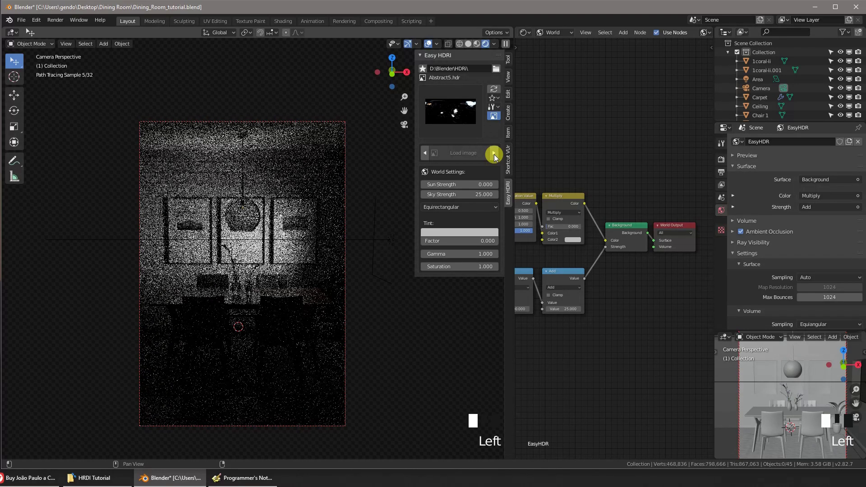
click(494, 154)
click(494, 154)
click(494, 155)
click(494, 154)
click(494, 154)
click(495, 155)
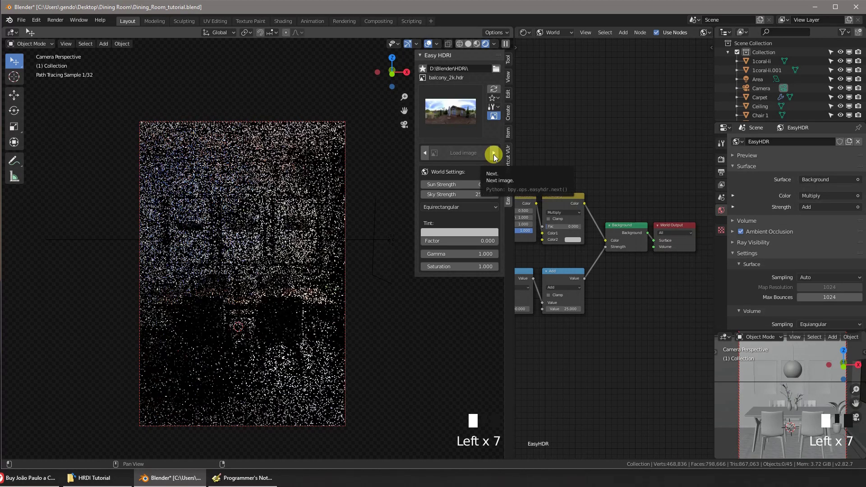
click(495, 154)
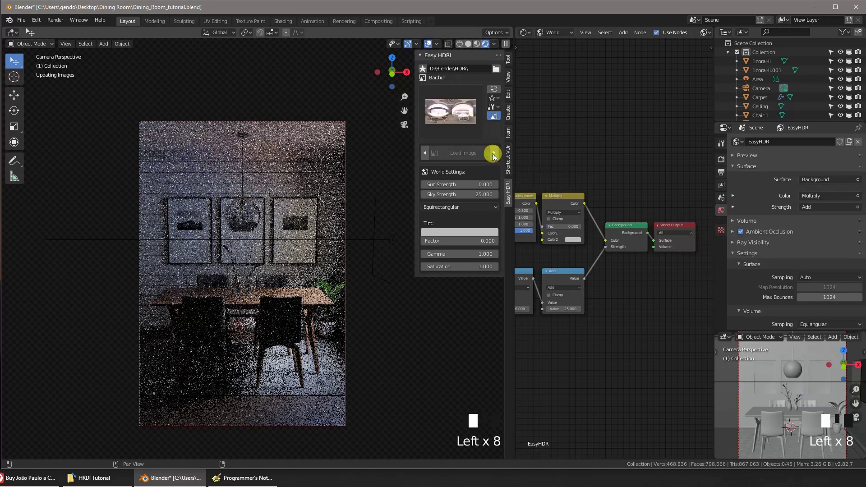
click(494, 154)
click(494, 154)
click(495, 153)
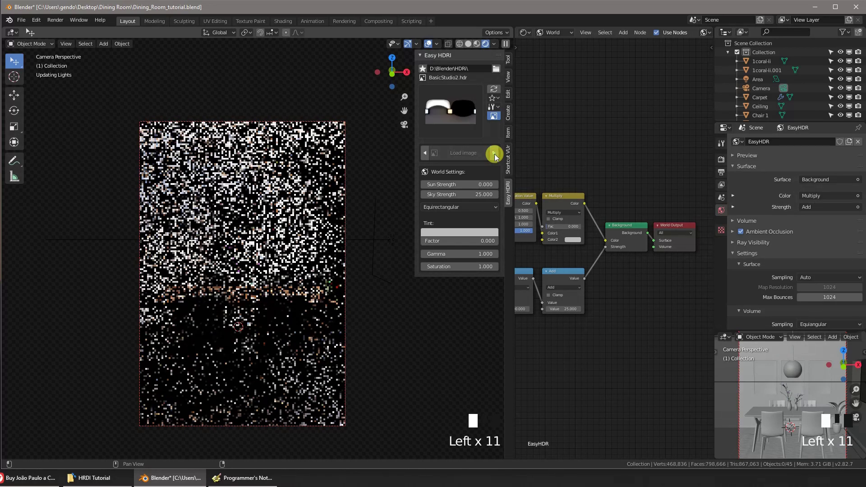
click(494, 154)
click(495, 153)
click(494, 154)
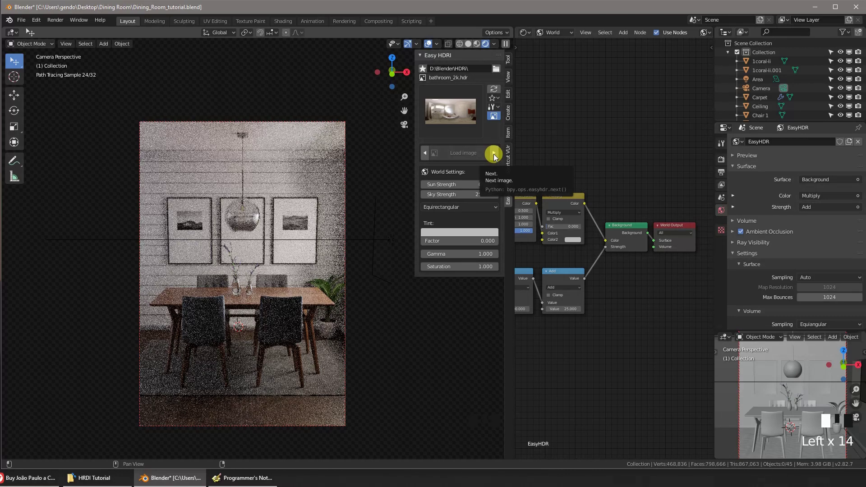
click(494, 154)
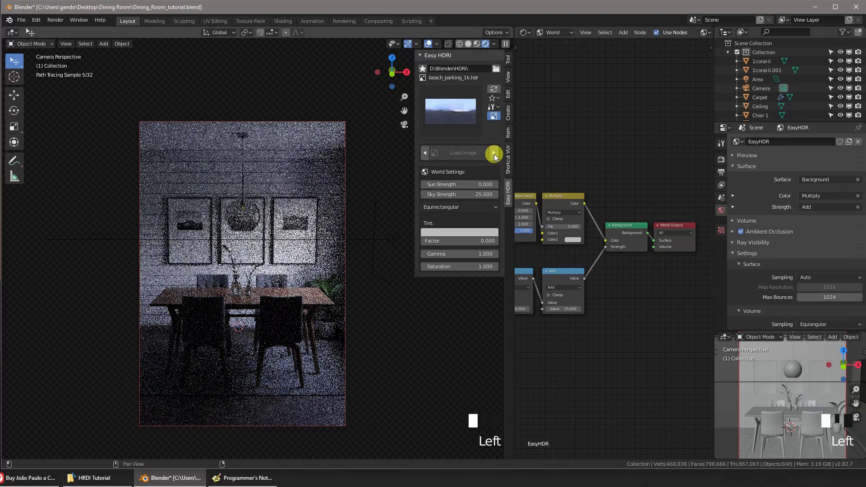
click(494, 154)
click(494, 154)
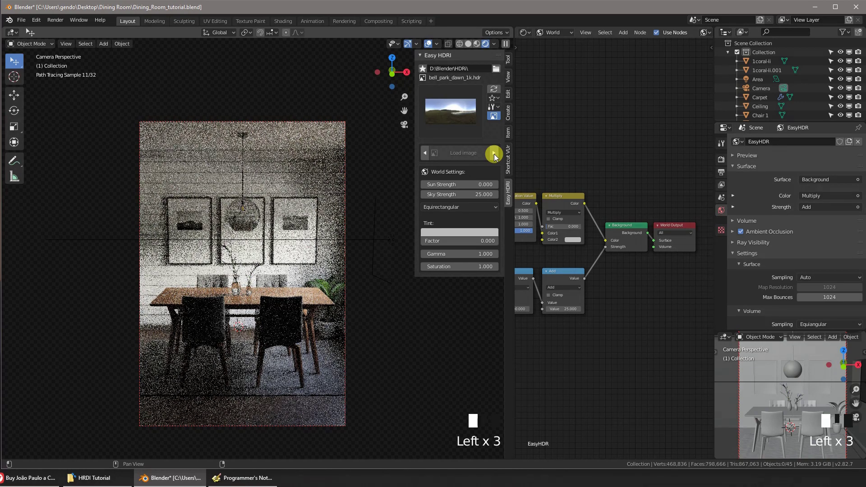
click(494, 153)
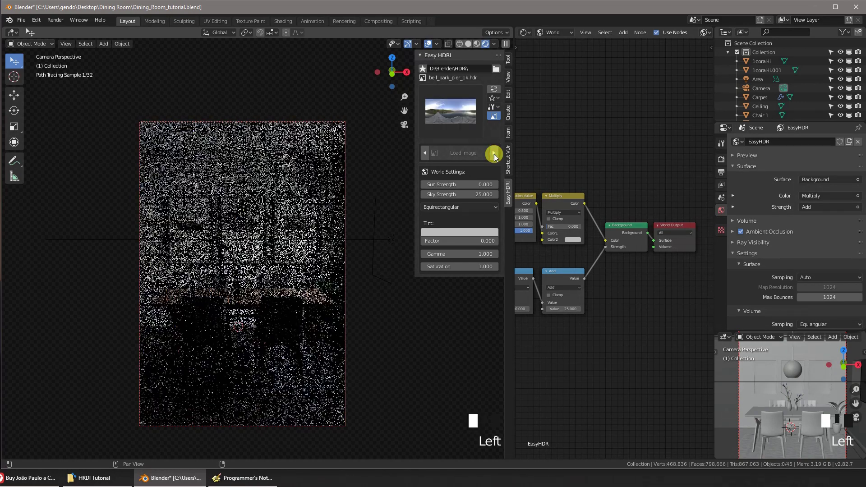
click(495, 153)
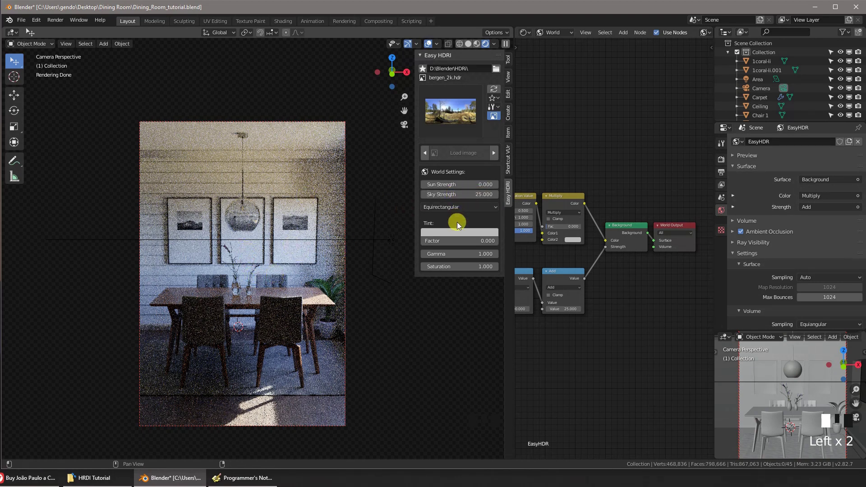
Rotate the HDRI around Z to 25.8° on the world Mapping node
middle_drag(582, 253, 635, 267)
middle_drag(532, 262, 623, 259)
middle_drag(570, 300, 598, 276)
scroll(597, 277, up, 6)
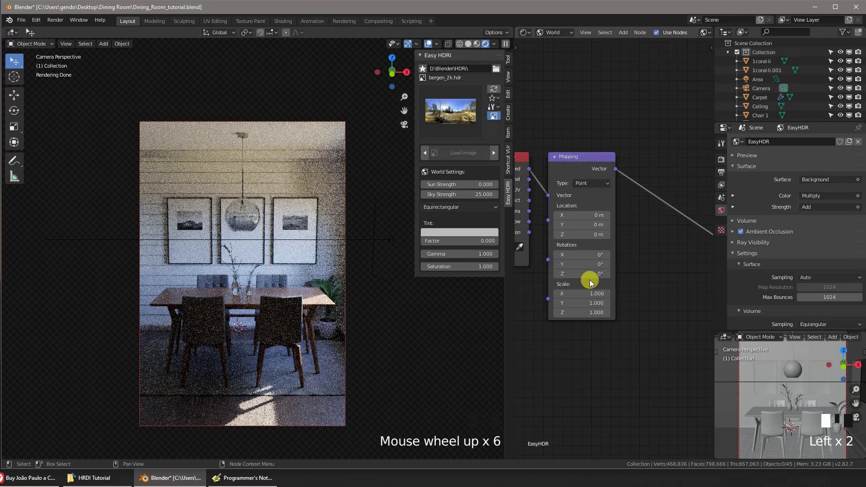
drag(581, 274, 599, 274)
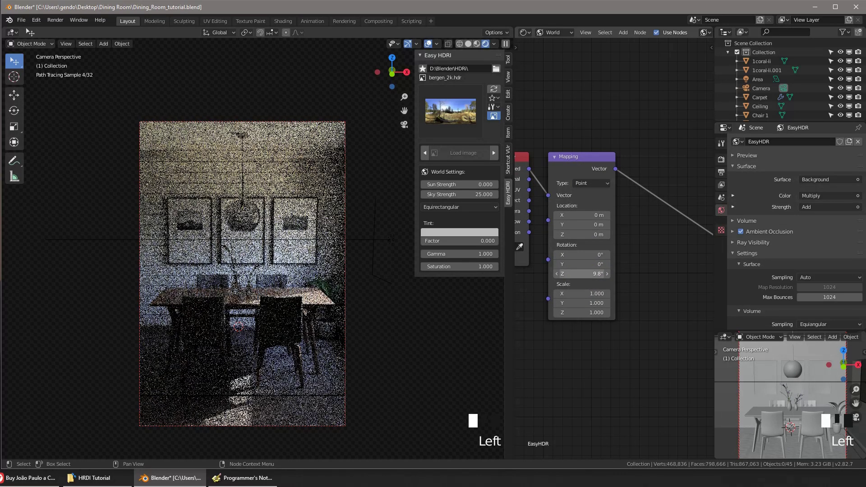
drag(576, 275, 579, 279)
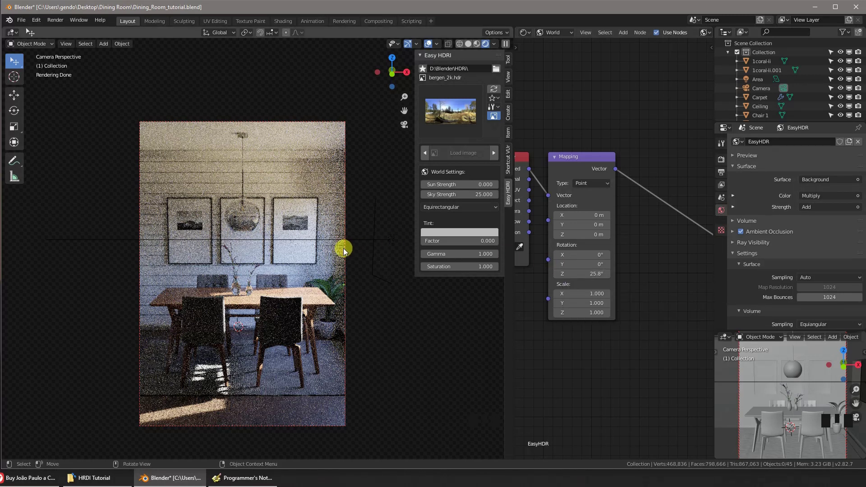
scroll(583, 241, down, 3)
Change the Easy HDRI tint colour to blue, then to green
middle_drag(628, 242, 586, 230)
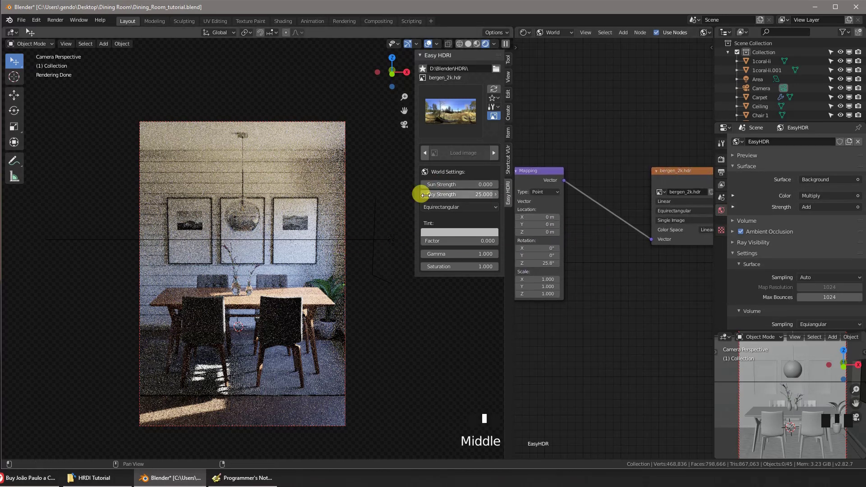
click(467, 235)
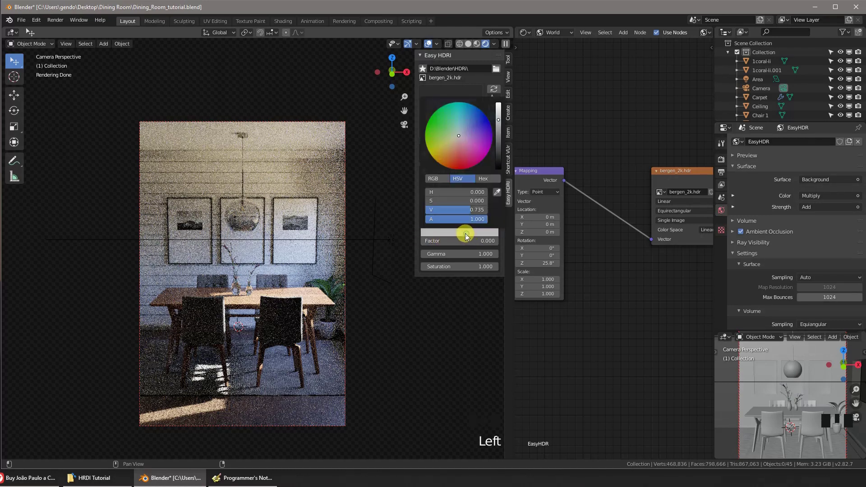
click(482, 128)
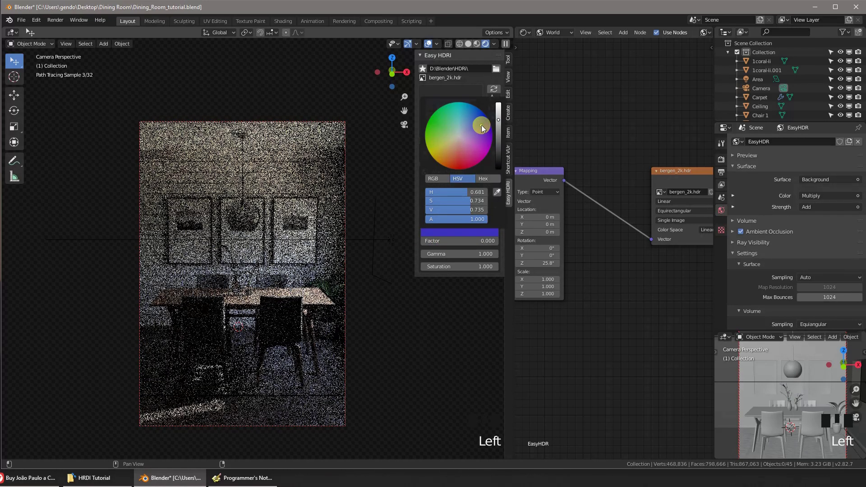
click(456, 232)
drag(482, 125, 453, 137)
Raise the tint Factor to 0.569, then bring it back to 0.000
drag(433, 241, 452, 241)
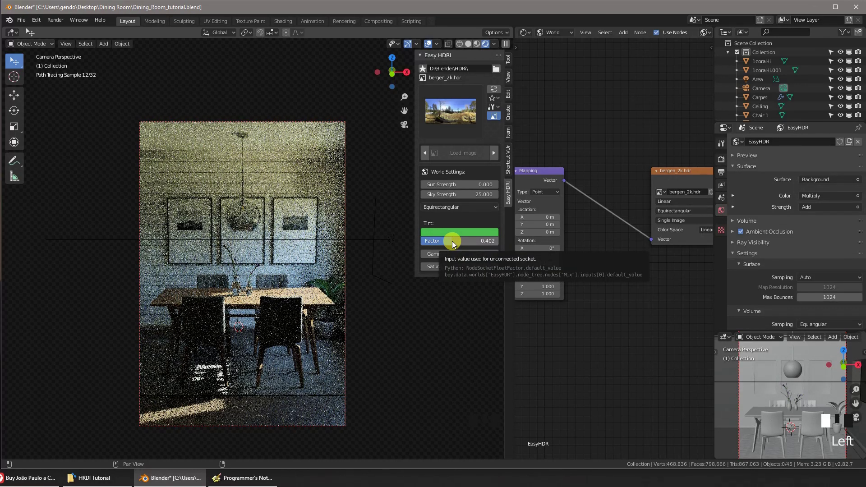
drag(452, 241, 465, 241)
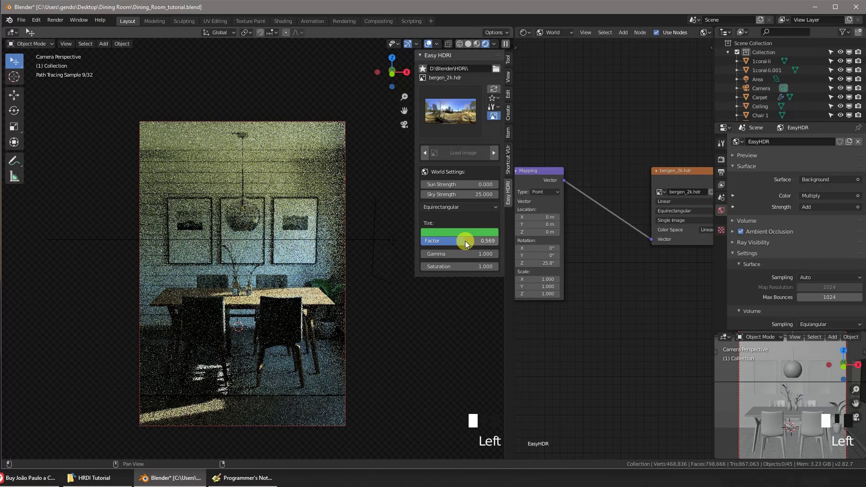
drag(465, 241, 422, 241)
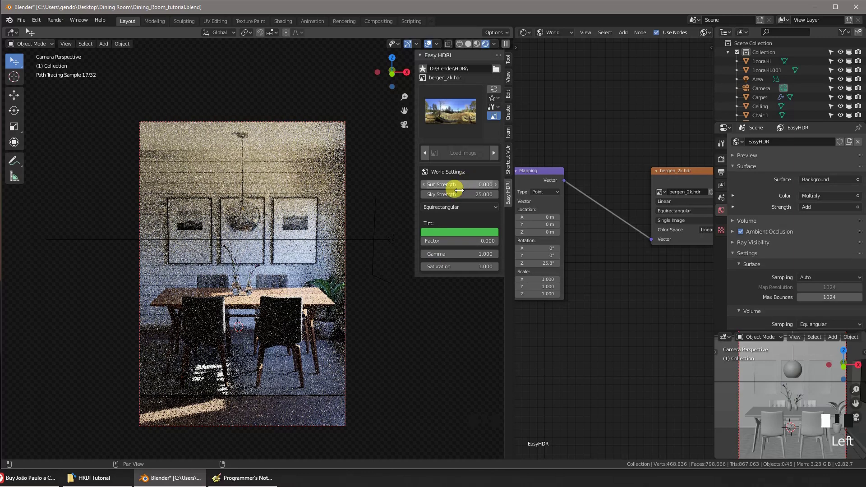
click(453, 185)
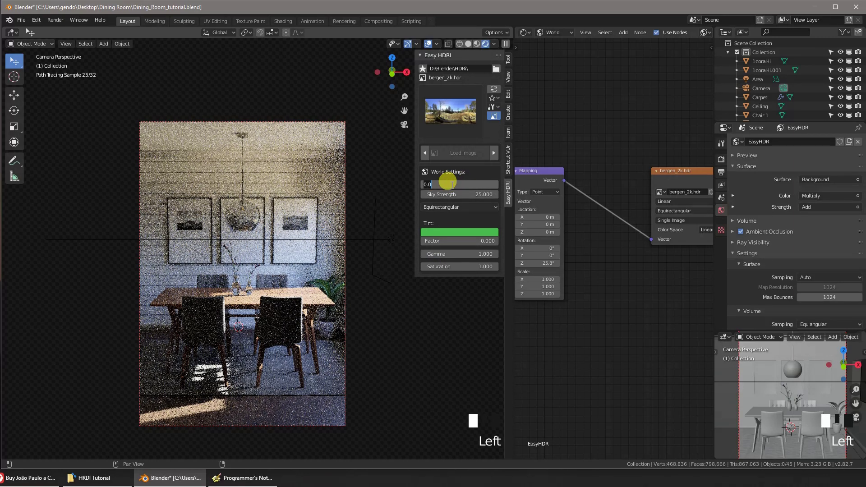
text(50)
key(Return)
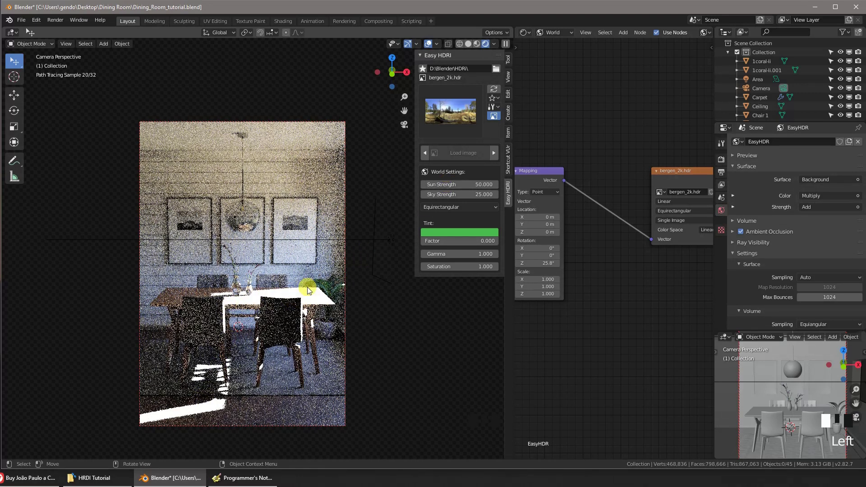
click(465, 185)
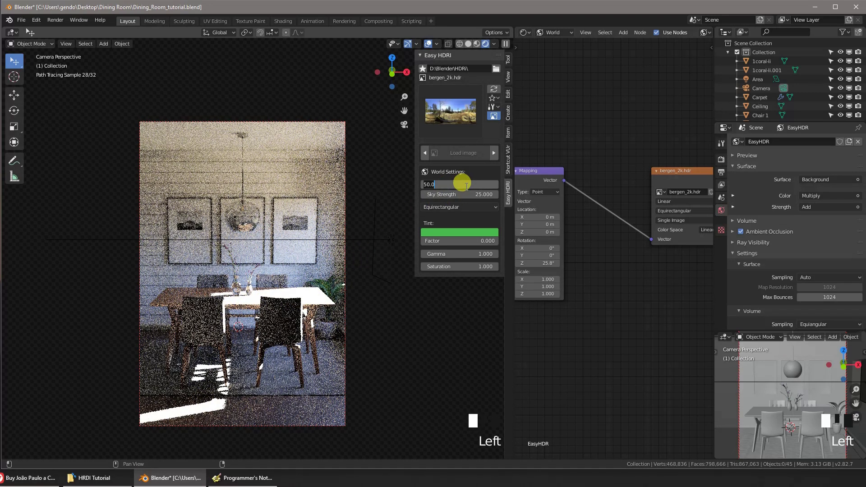
key(Return)
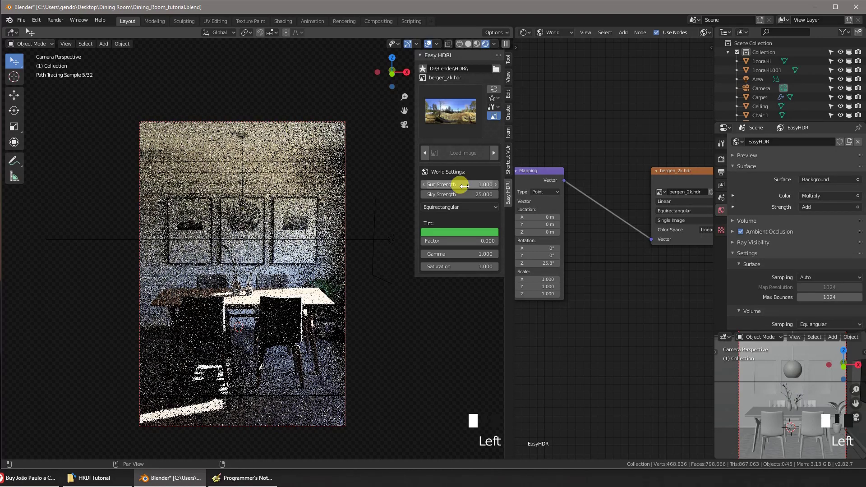
click(465, 185)
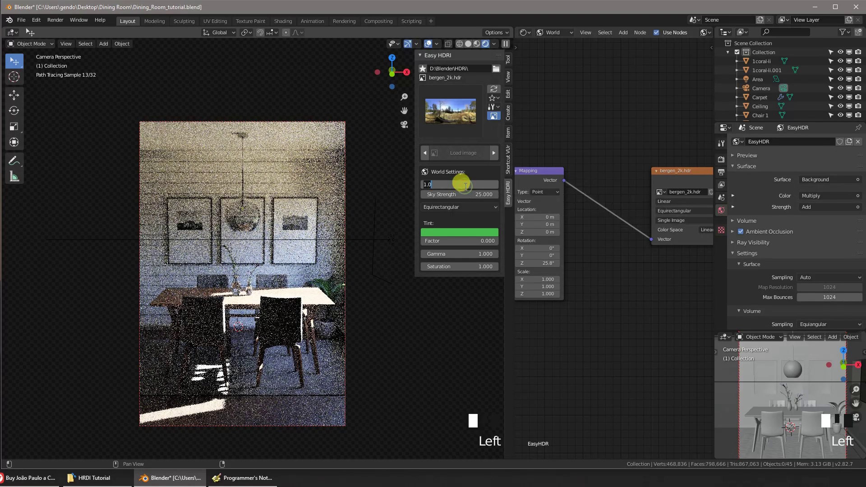
key(Return)
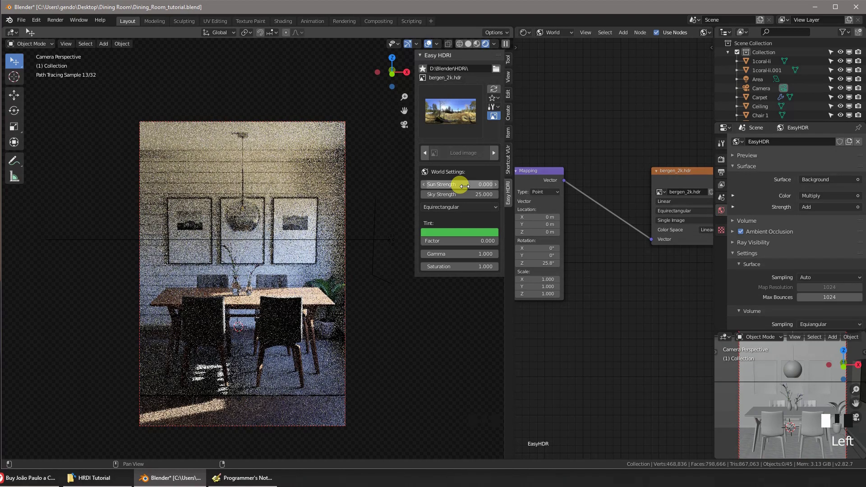
Set the output resolution scale to 50%
click(721, 161)
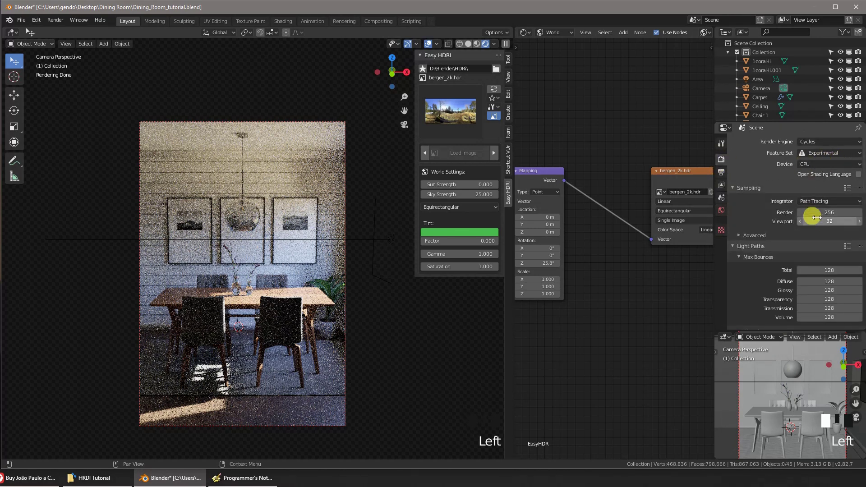
click(722, 172)
double_click(829, 167)
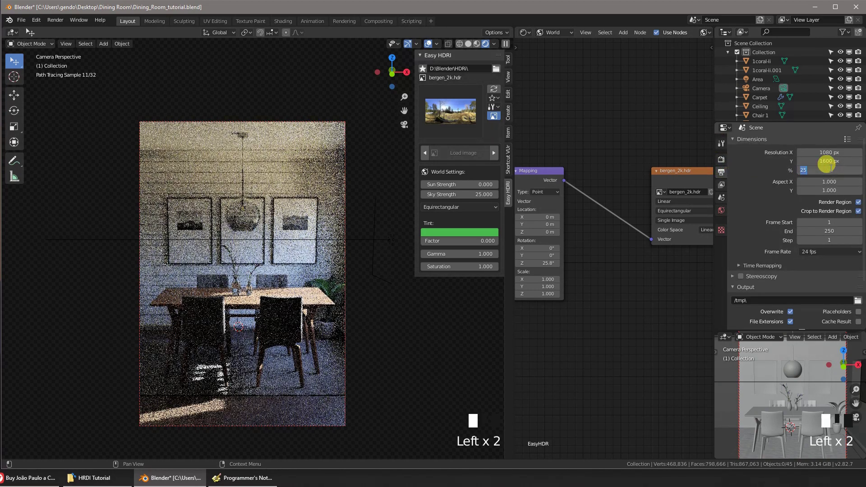
text(50)
key(Return)
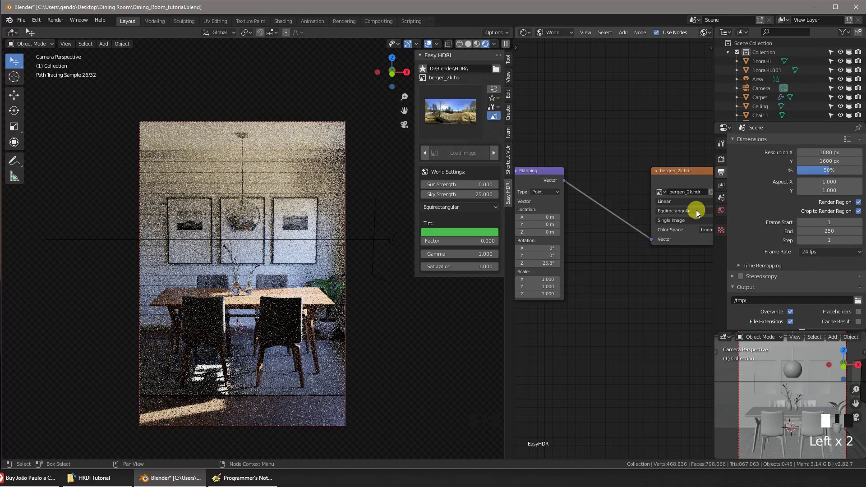
Set the Cycles render sample count to 64
click(724, 162)
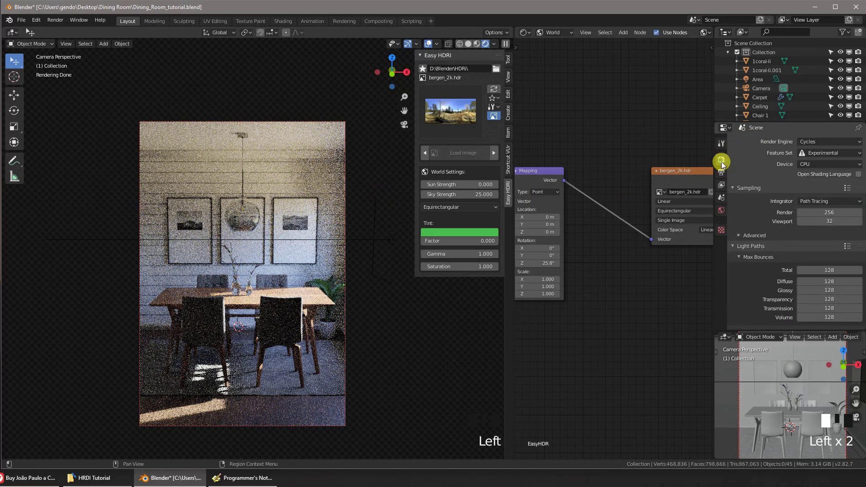
double_click(817, 211)
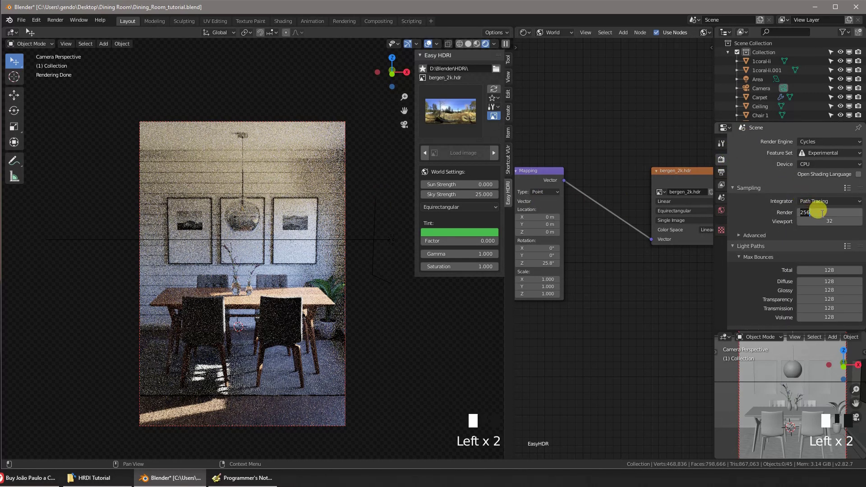
text(64)
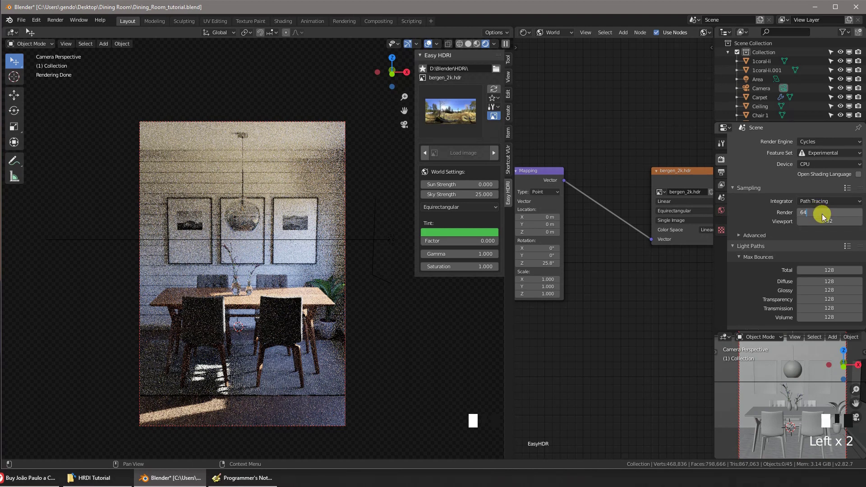
key(Return)
Launch the F12 final render of the dining room at 64 samples
key(F12)
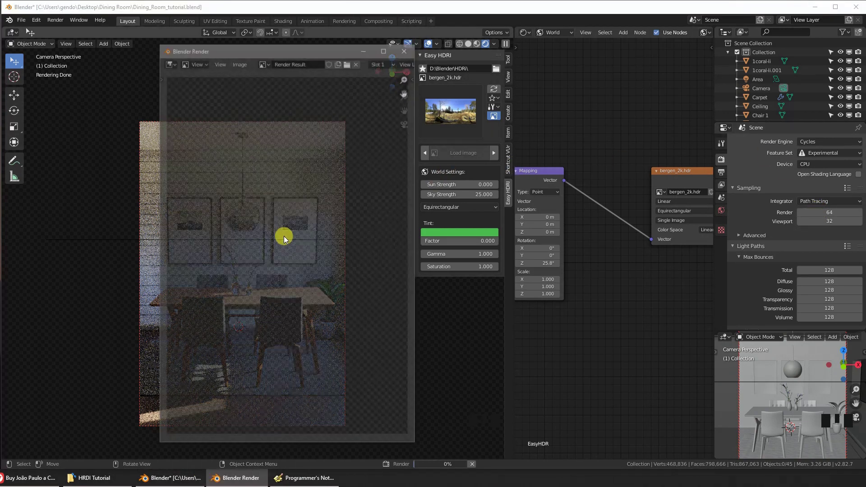